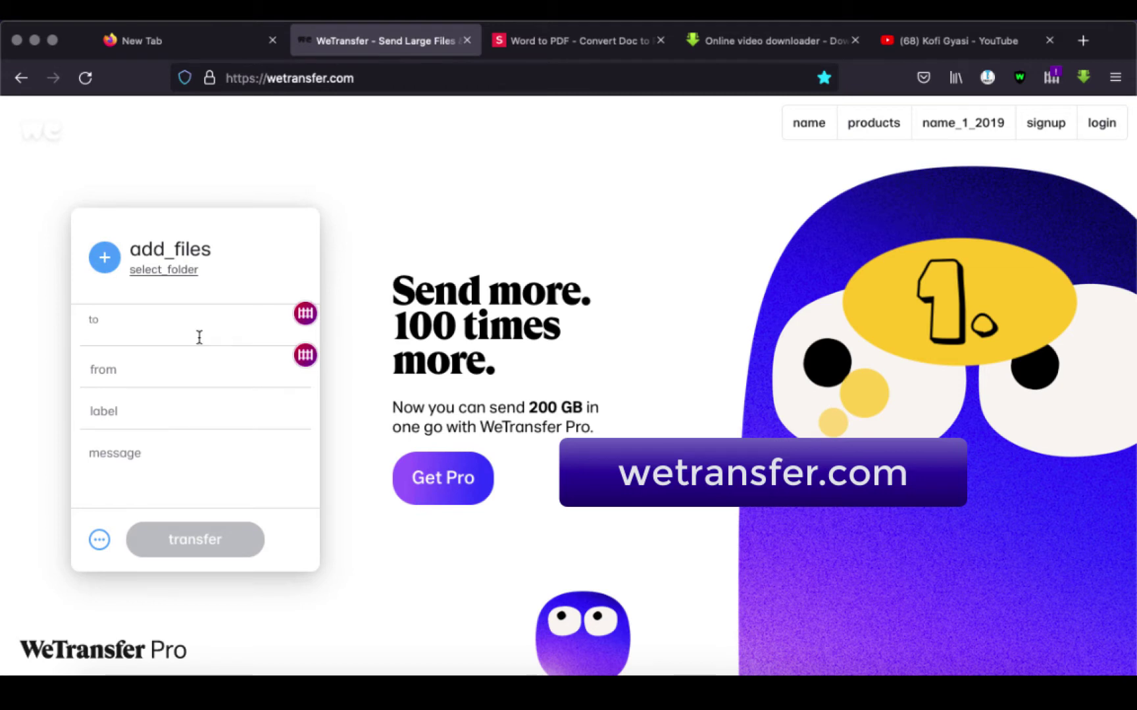
# Enter the recipient's and the sender's e-mail addresses in the WeTransfer form.
pyautogui.click(161, 339)
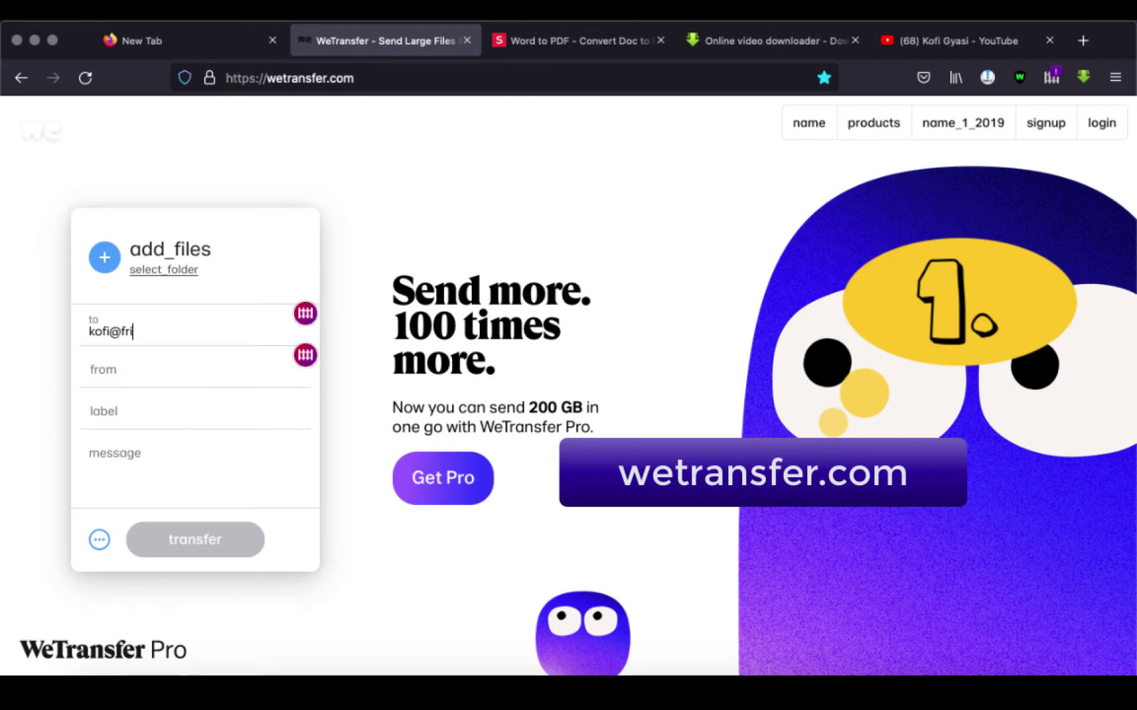
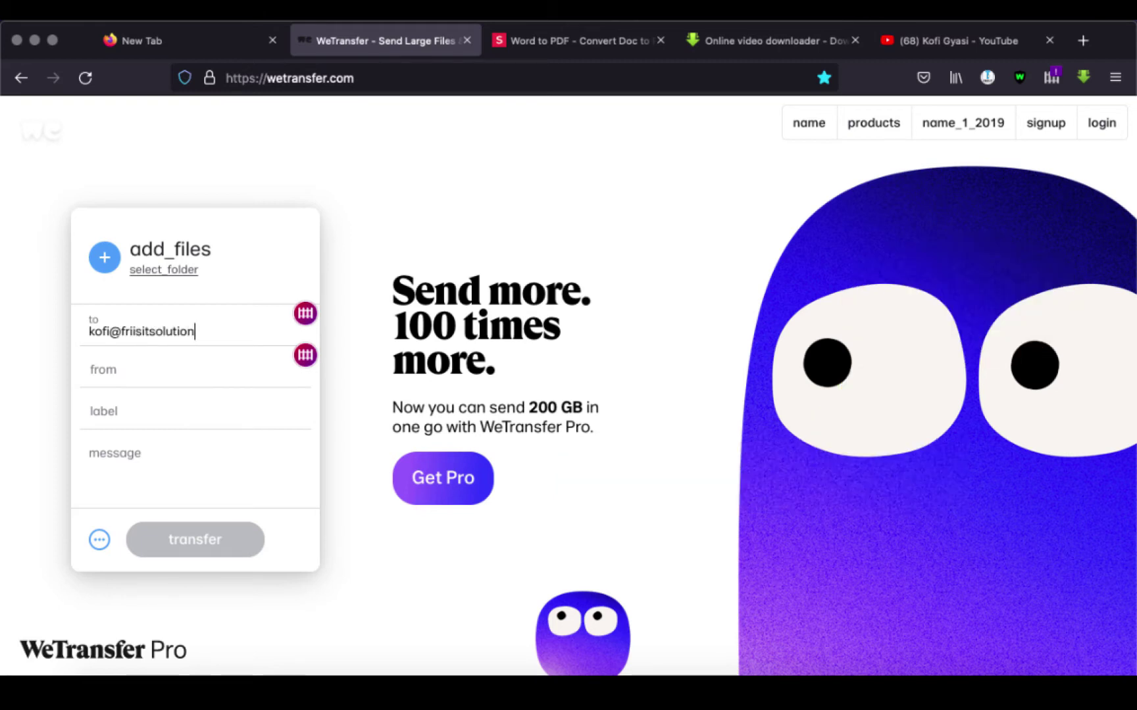
pyautogui.click(120, 378)
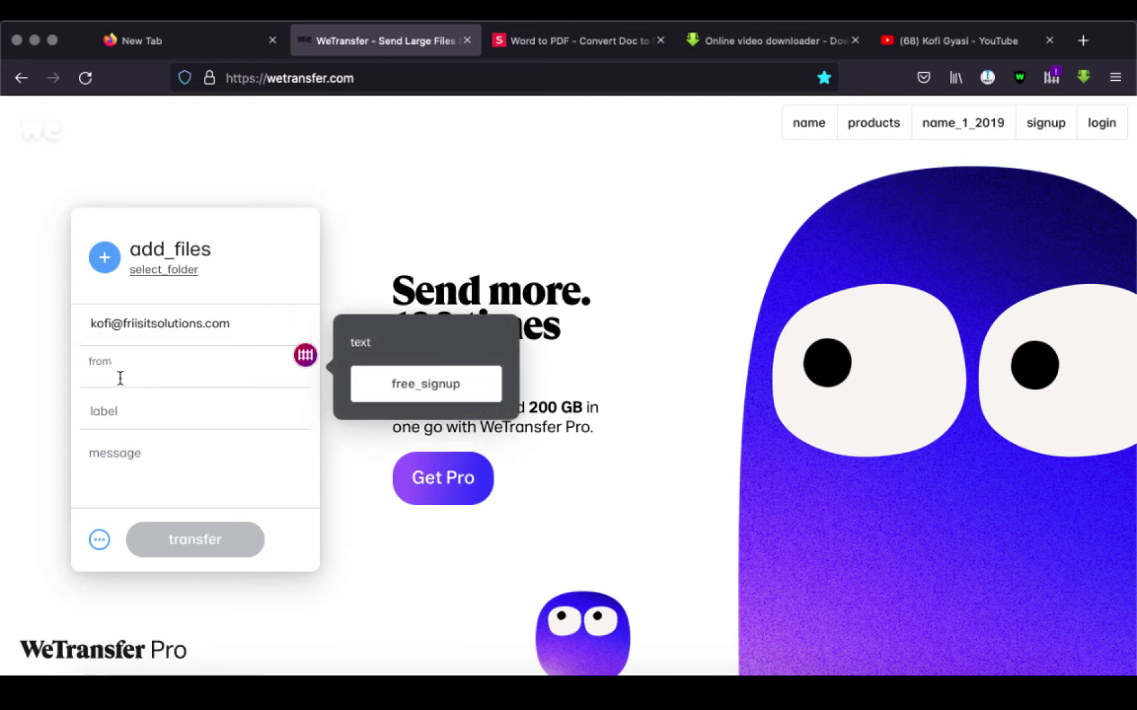
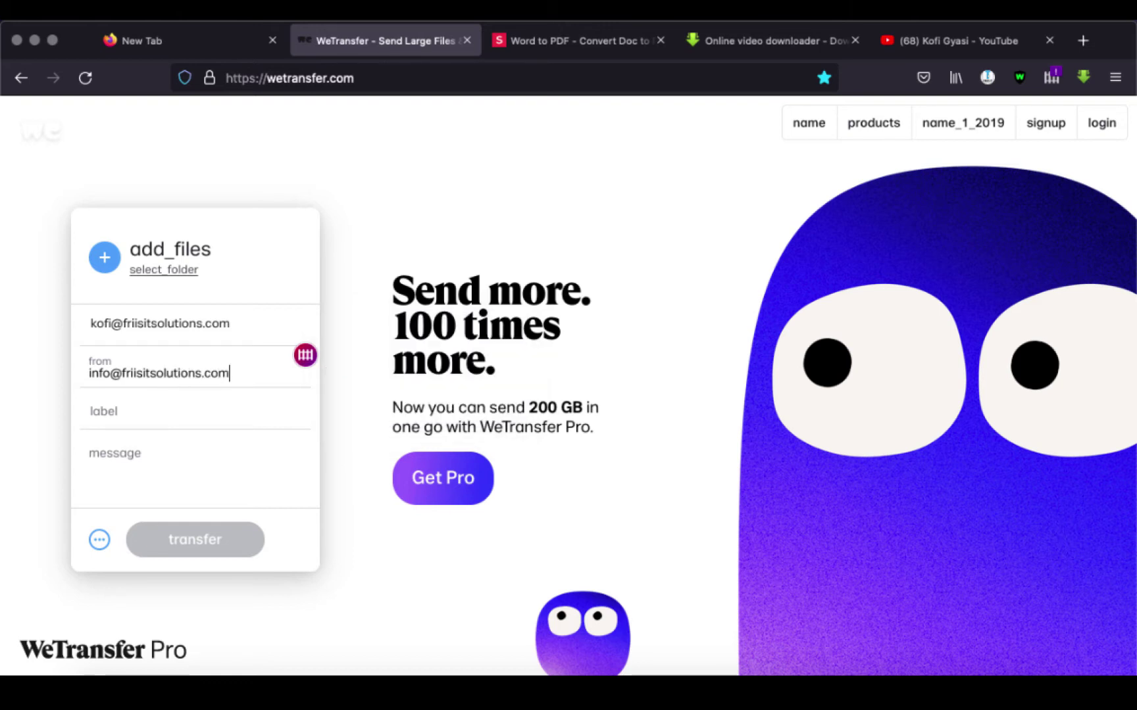
# Title the transfer 'Documents' and add the message 'Kindly find the attached documents'.
pyautogui.click(118, 420)
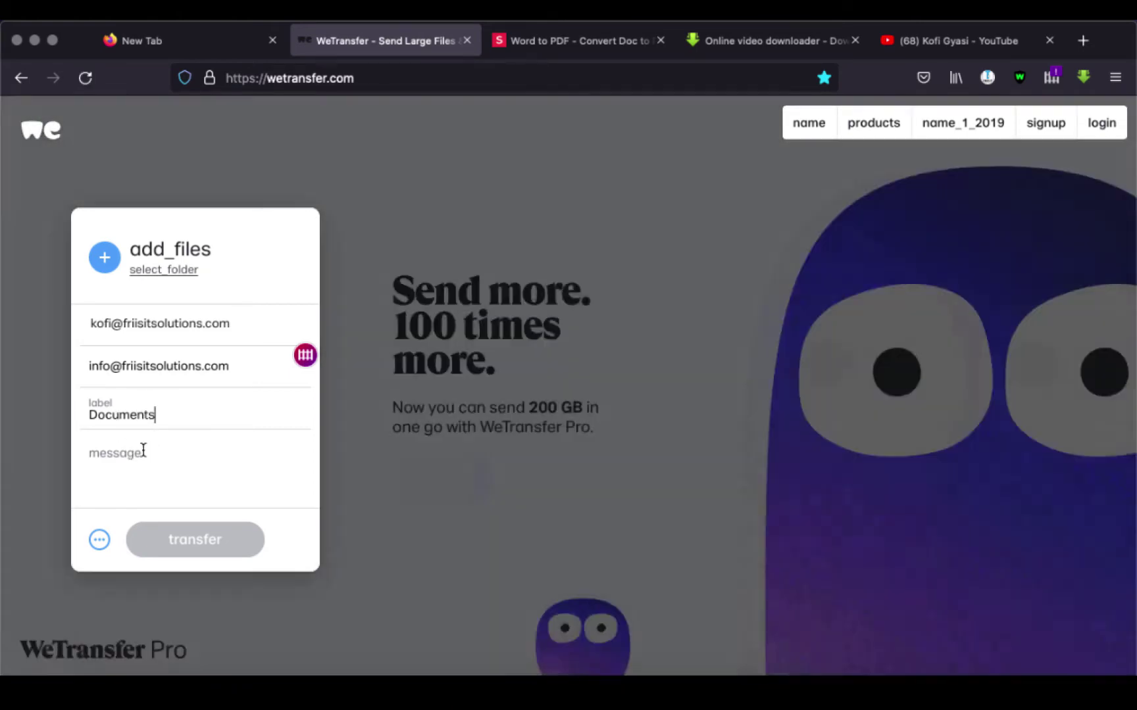
pyautogui.click(137, 455)
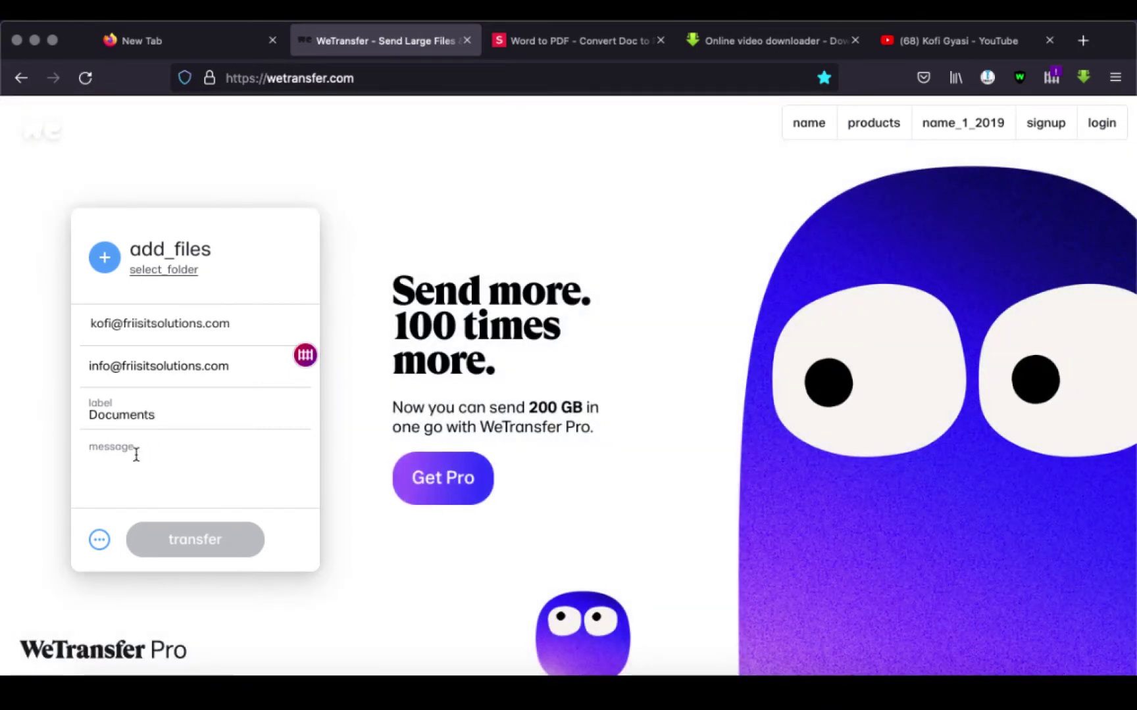
pyautogui.write('Kindly find the a')
pyautogui.write('ttached documents')
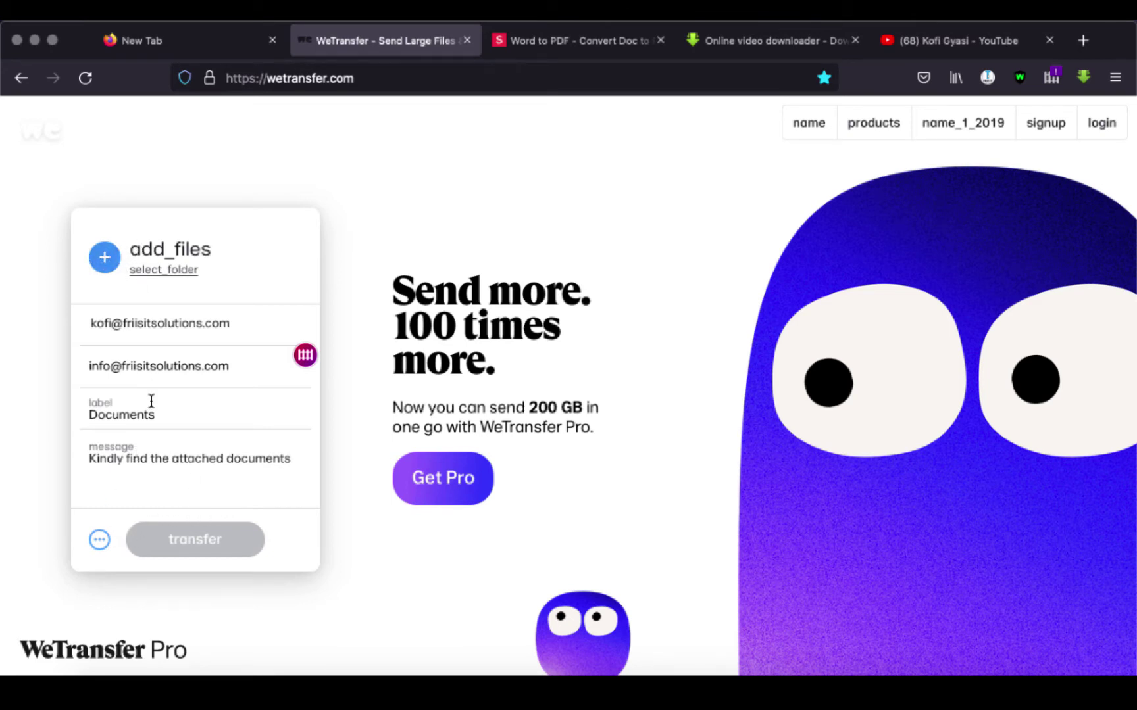
# Drag Sample Document.docx from the Desktop into the WeTransfer upload panel and send it.
pyautogui.click(92, 666)
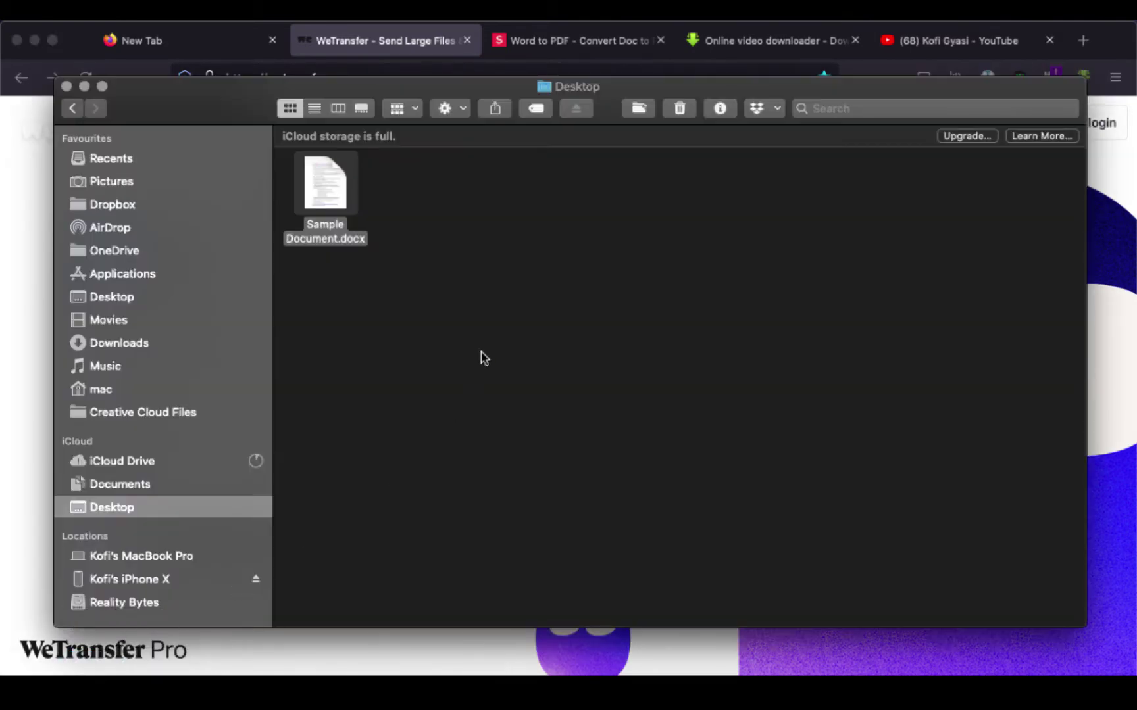
pyautogui.moveTo(433, 89); pyautogui.dragTo(600, 398)
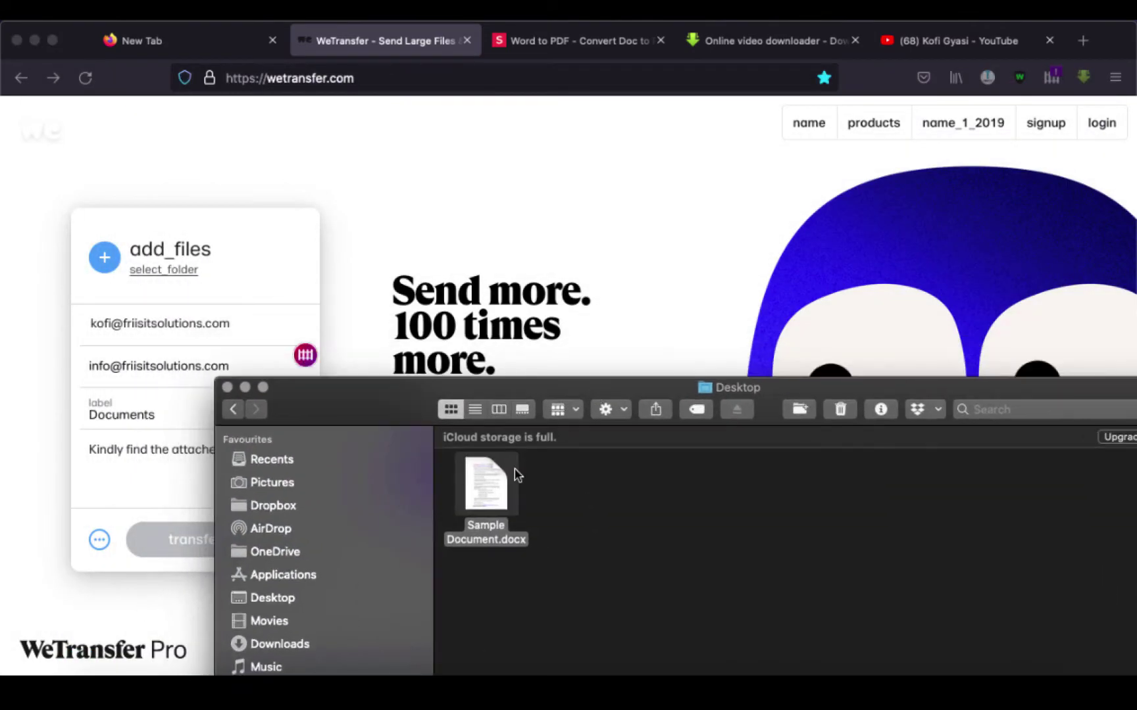
pyautogui.moveTo(487, 487); pyautogui.dragTo(480, 226)
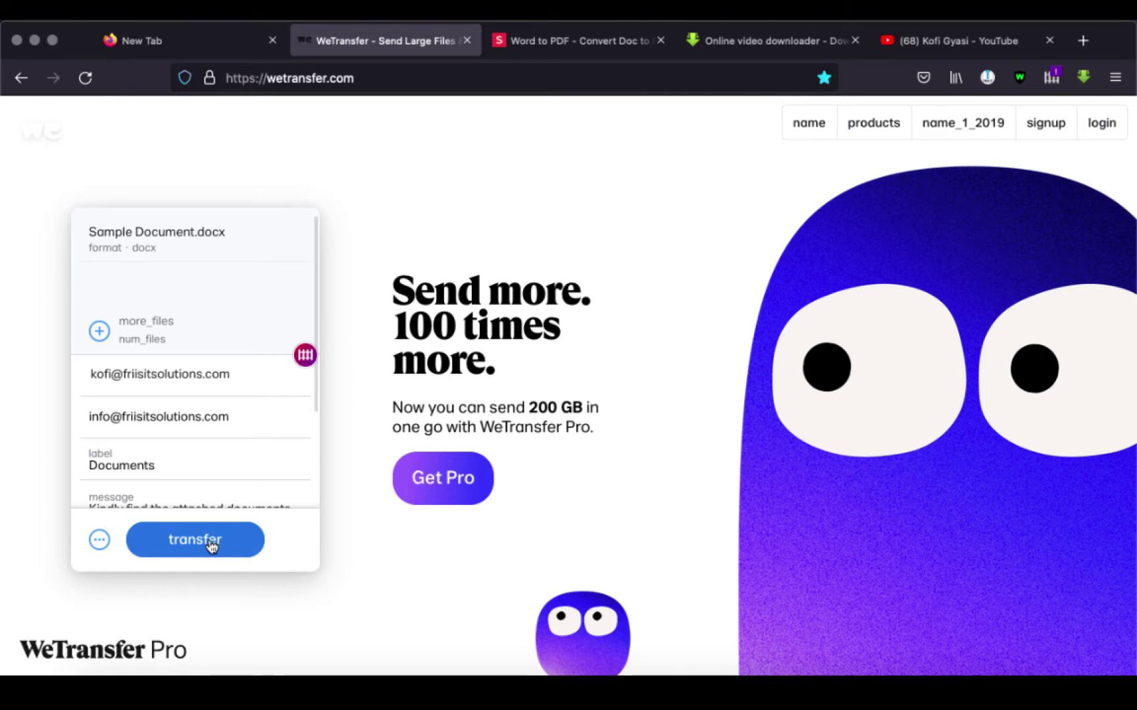
pyautogui.click(225, 482)
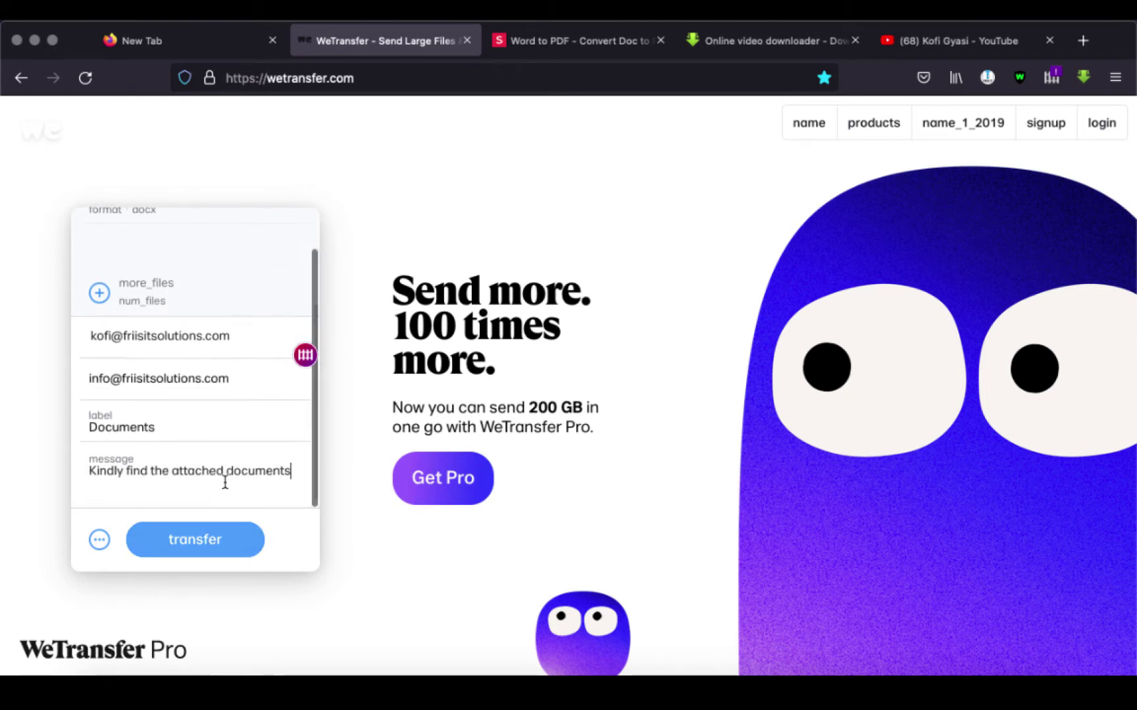
pyautogui.click(189, 545)
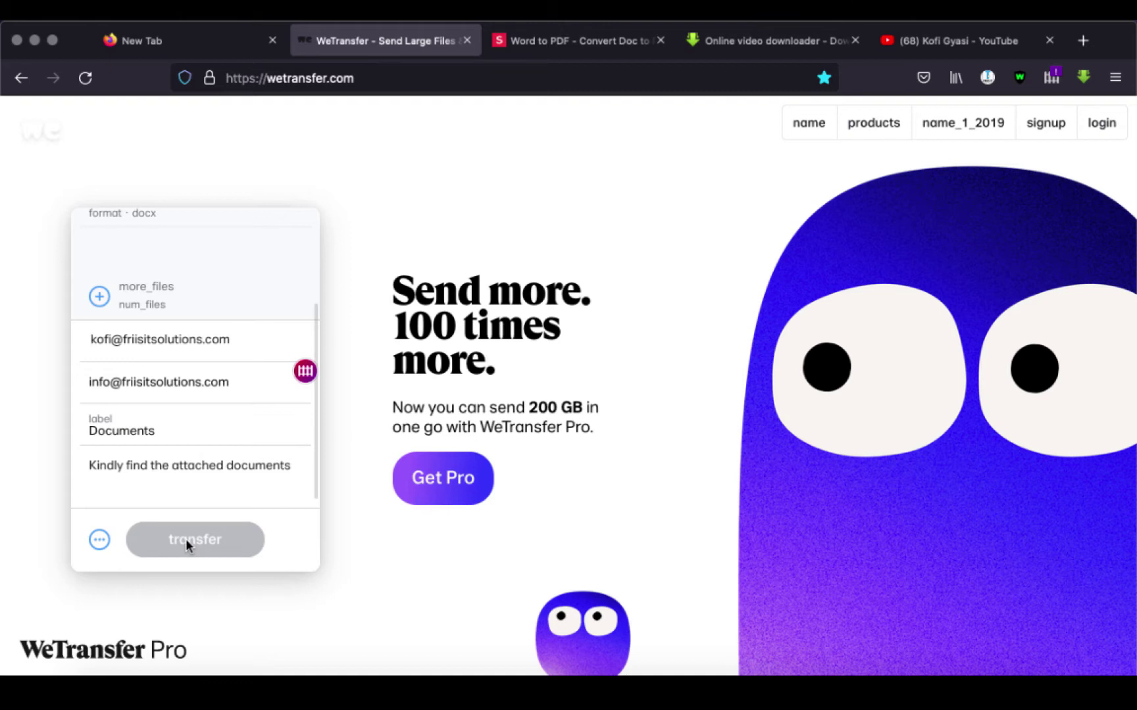
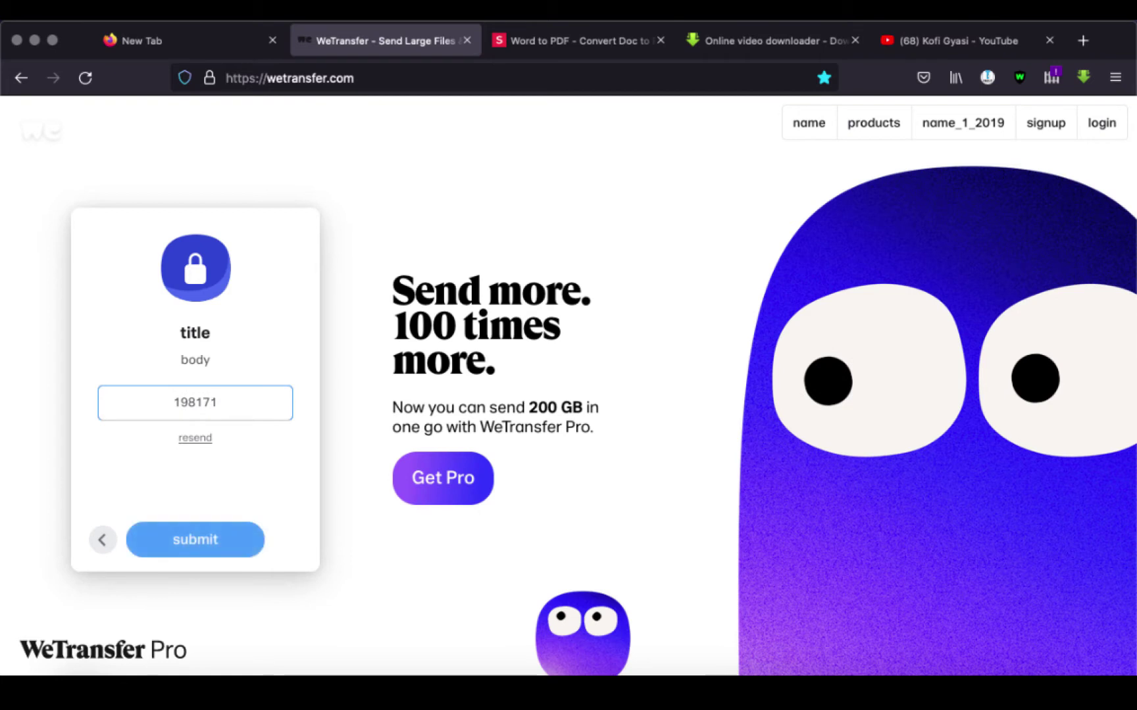
# Submit the e-mailed verification code to finish the transfer, then go to the Word to PDF tab.
pyautogui.click(206, 545)
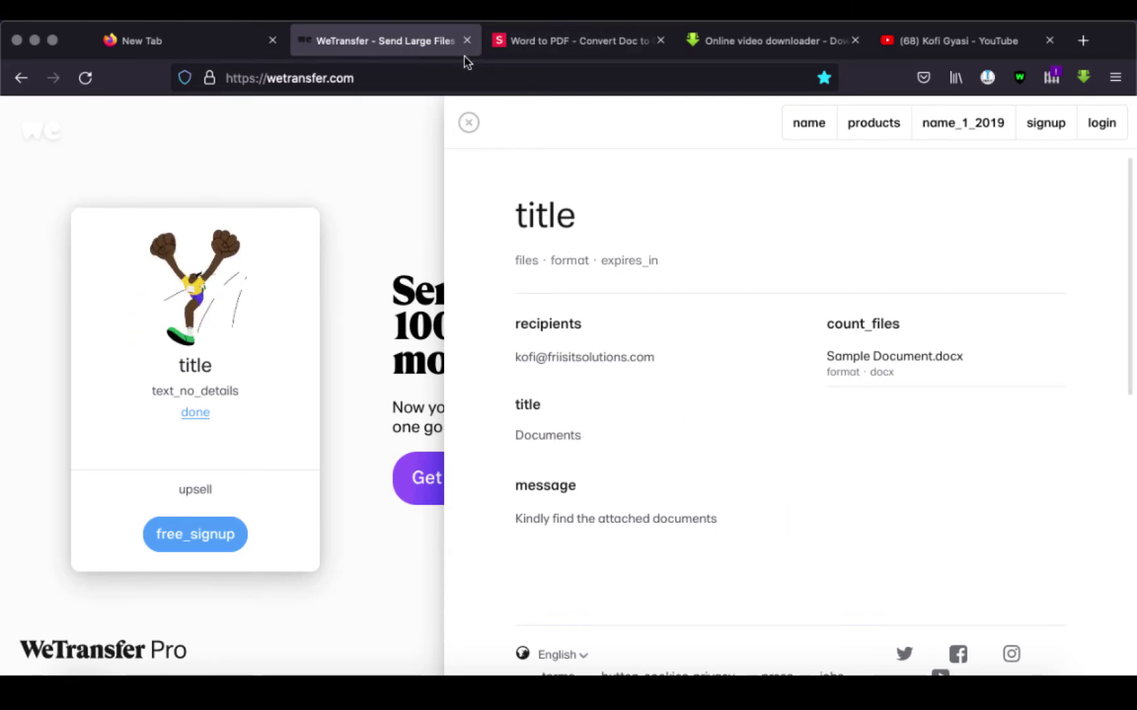
pyautogui.click(570, 45)
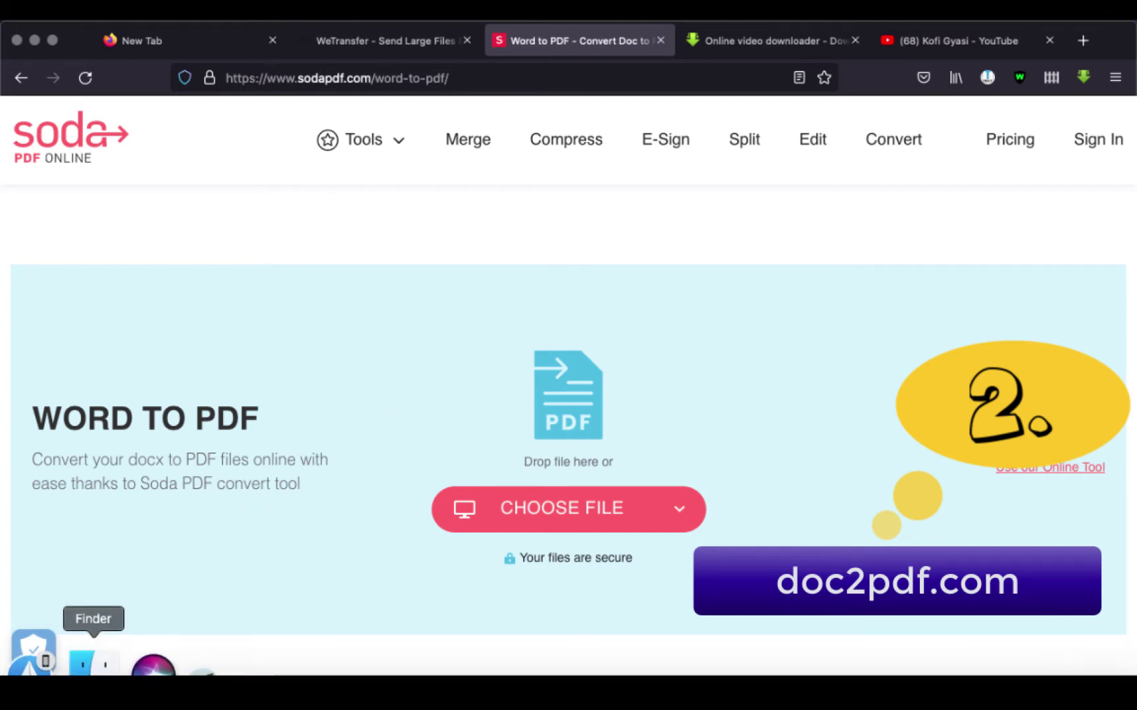
# Upload Sample Document.docx from the Desktop to Soda PDF's Word to PDF converter.
pyautogui.click(95, 666)
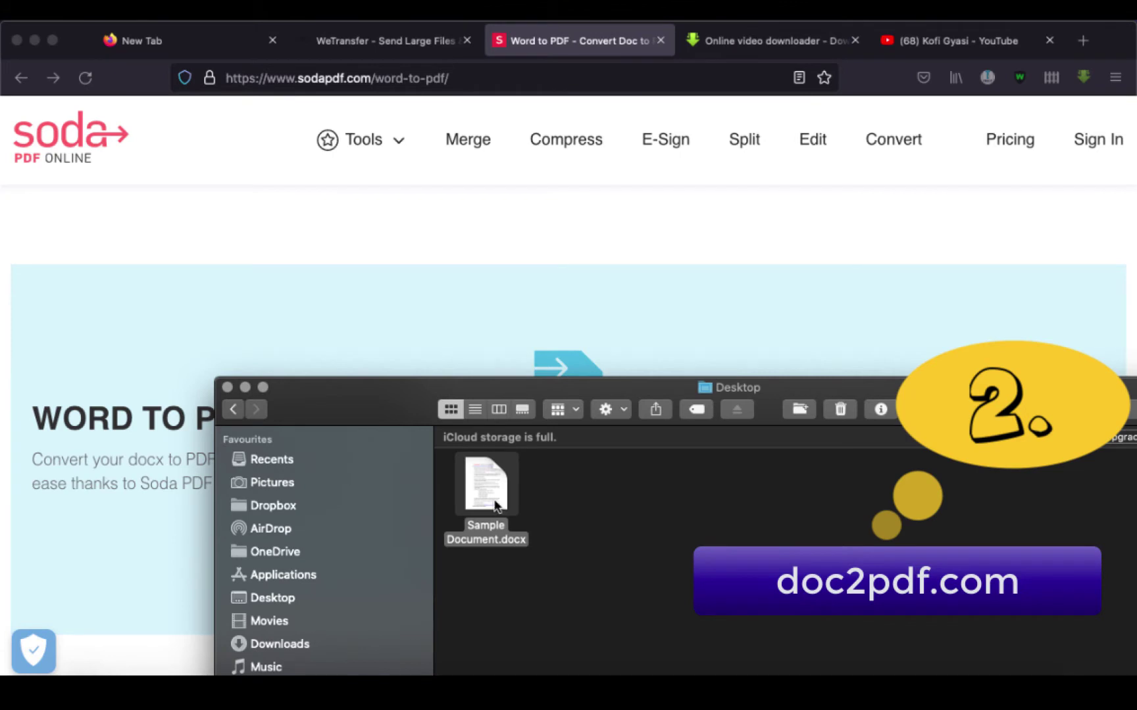
pyautogui.moveTo(495, 505); pyautogui.dragTo(526, 276)
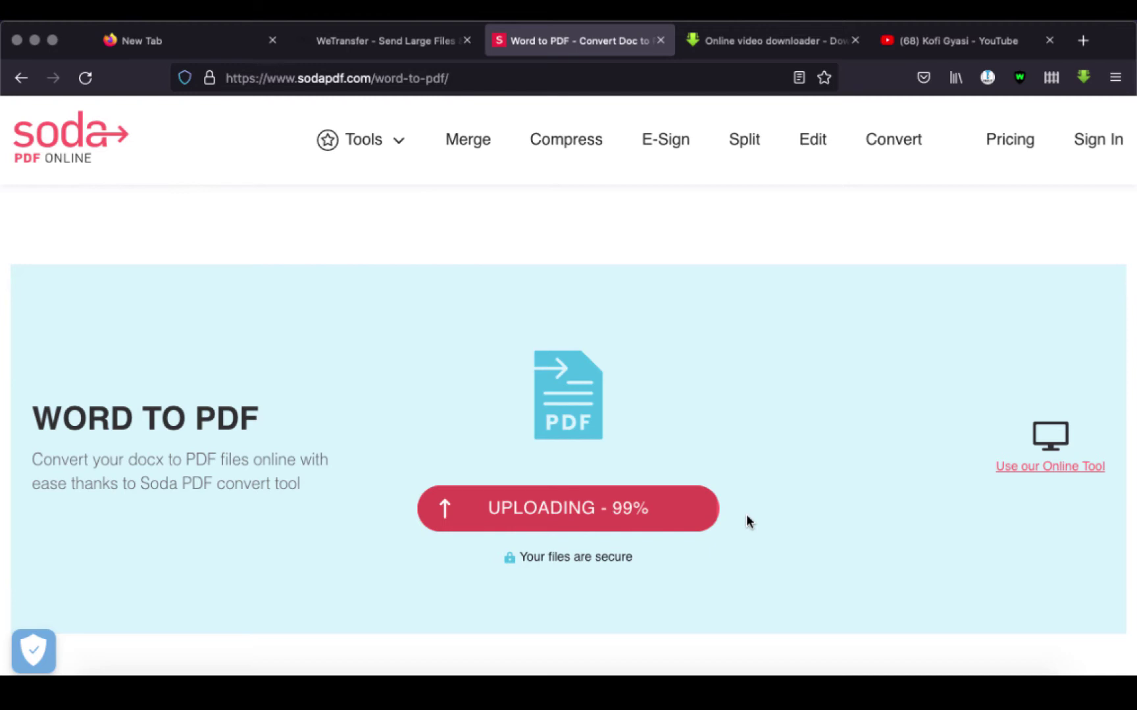
pyautogui.scroll(-2, 740, 501)
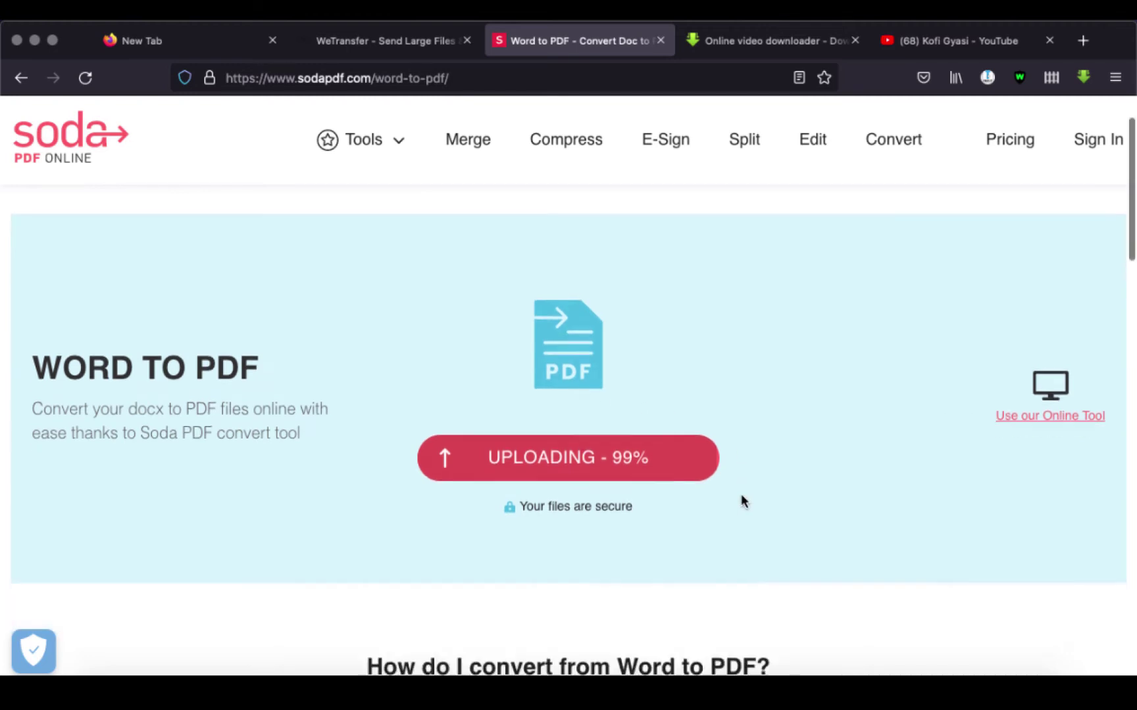
pyautogui.scroll(-5, 741, 502)
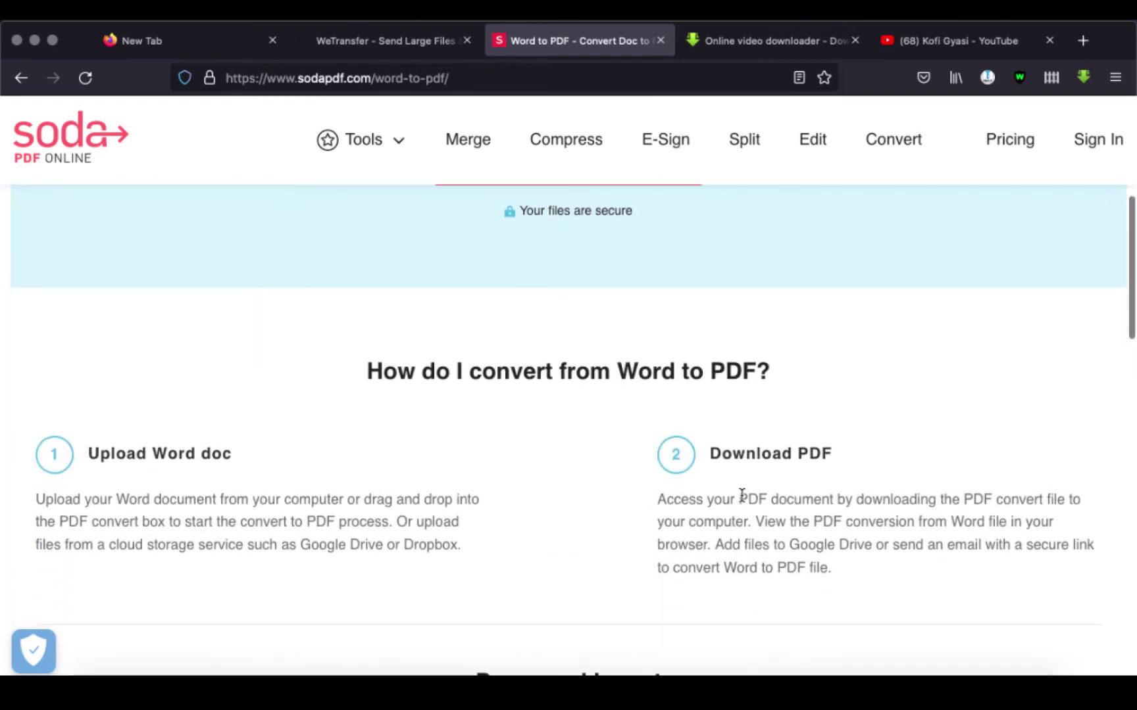
pyautogui.scroll(5, 742, 495)
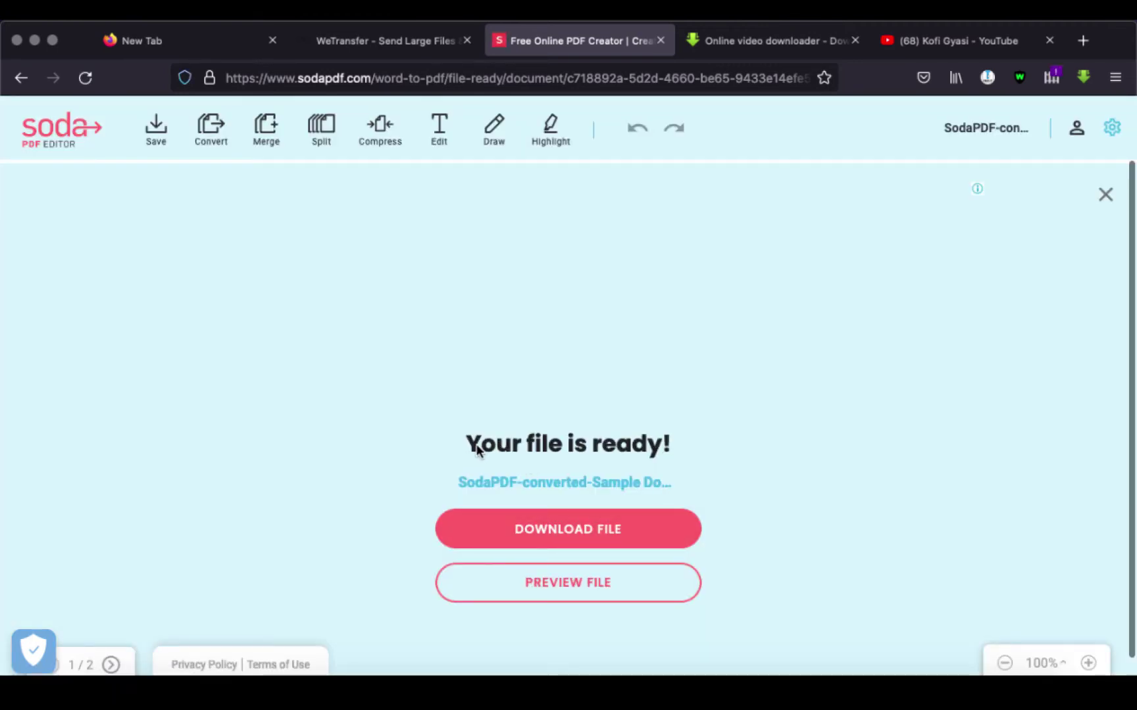
# Download the converted Sample Document PDF, choosing to save the file to disk.
pyautogui.click(606, 529)
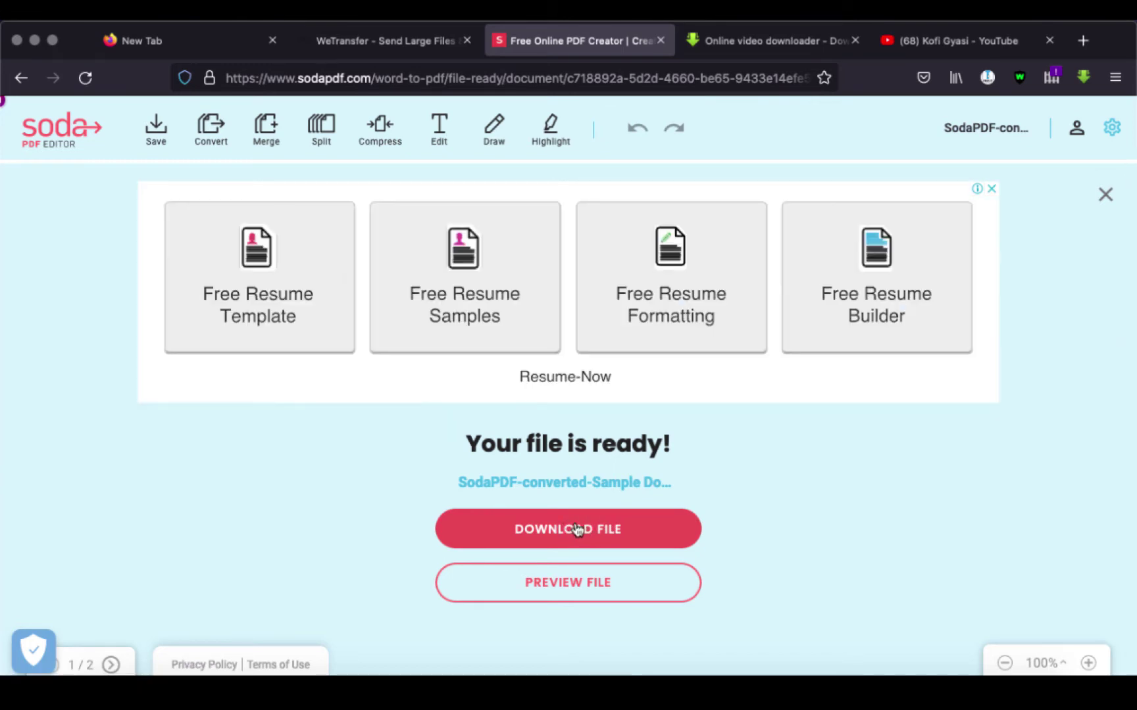
pyautogui.click(576, 530)
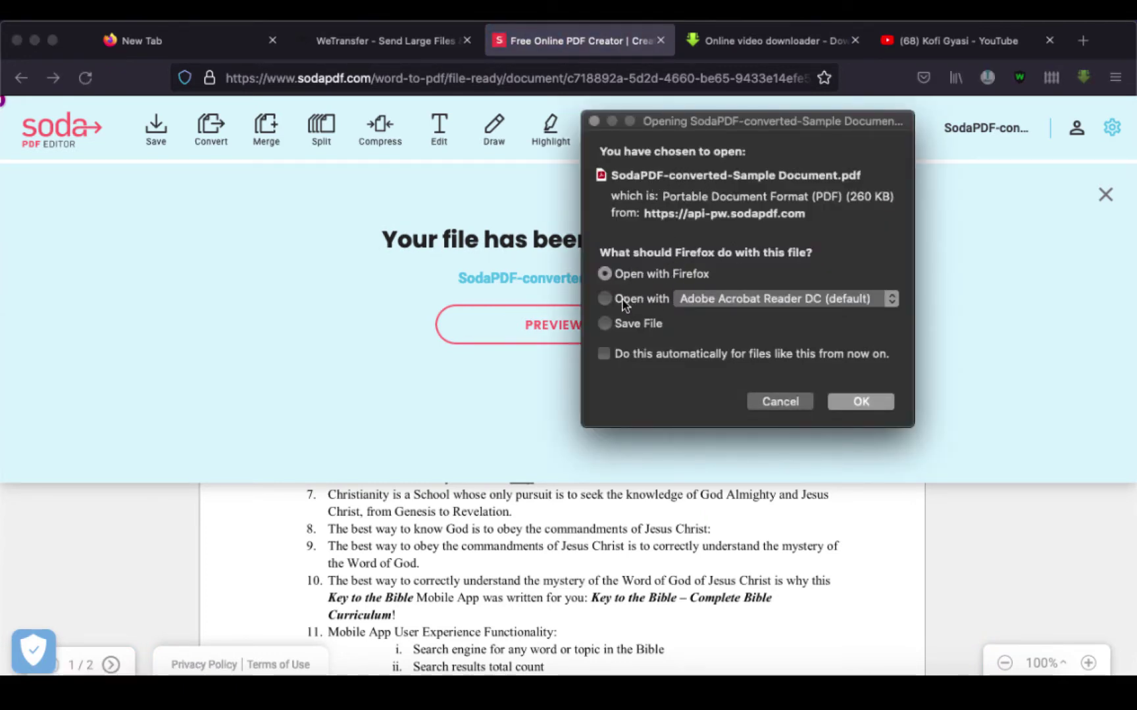
pyautogui.click(621, 326)
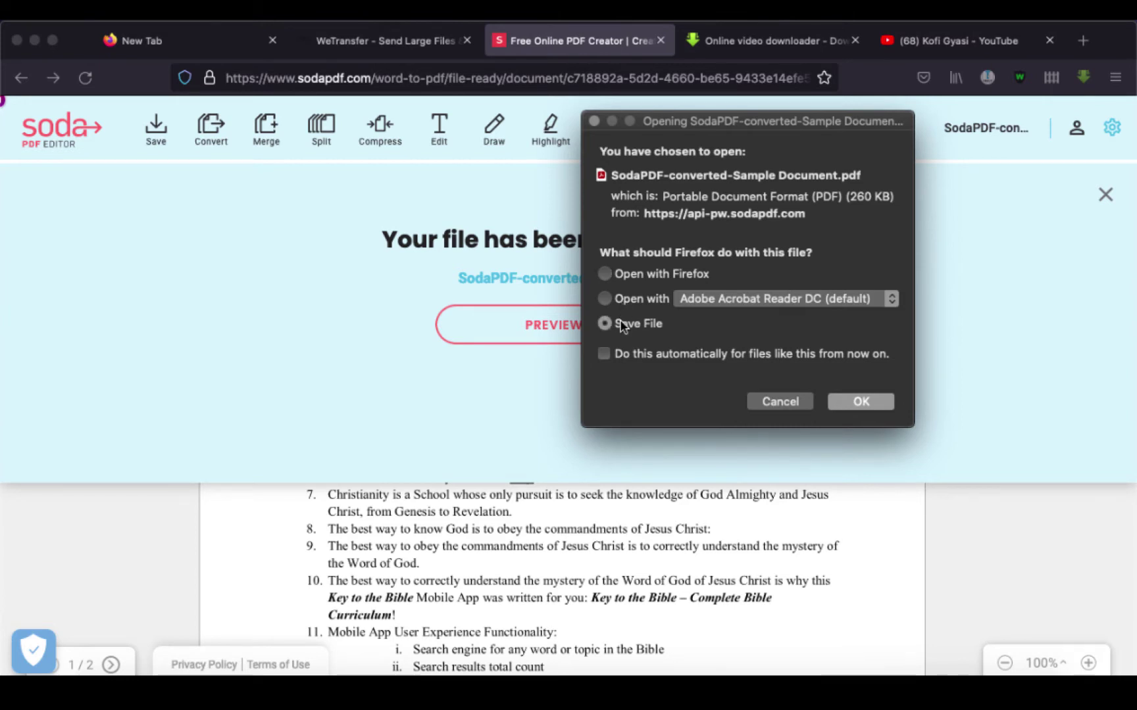
pyautogui.click(639, 300)
pyautogui.click(632, 326)
pyautogui.click(859, 402)
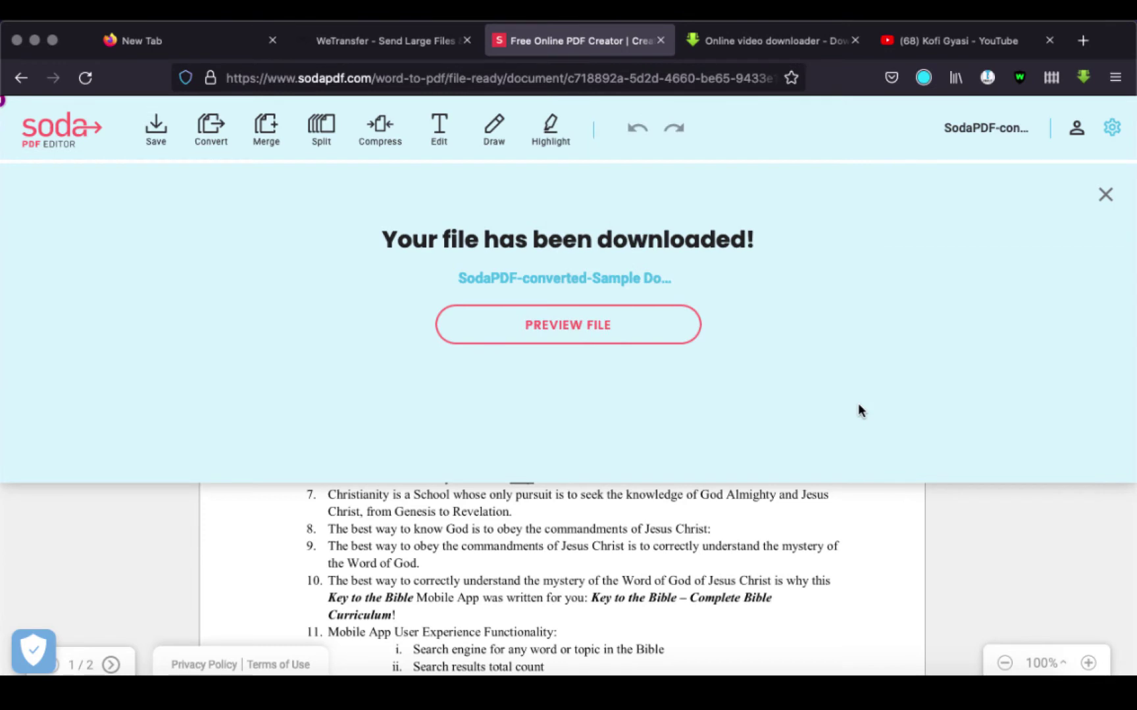
# Confirm the PDF in the Downloads list, then switch to the savefrom.net video downloader tab.
pyautogui.click(923, 77)
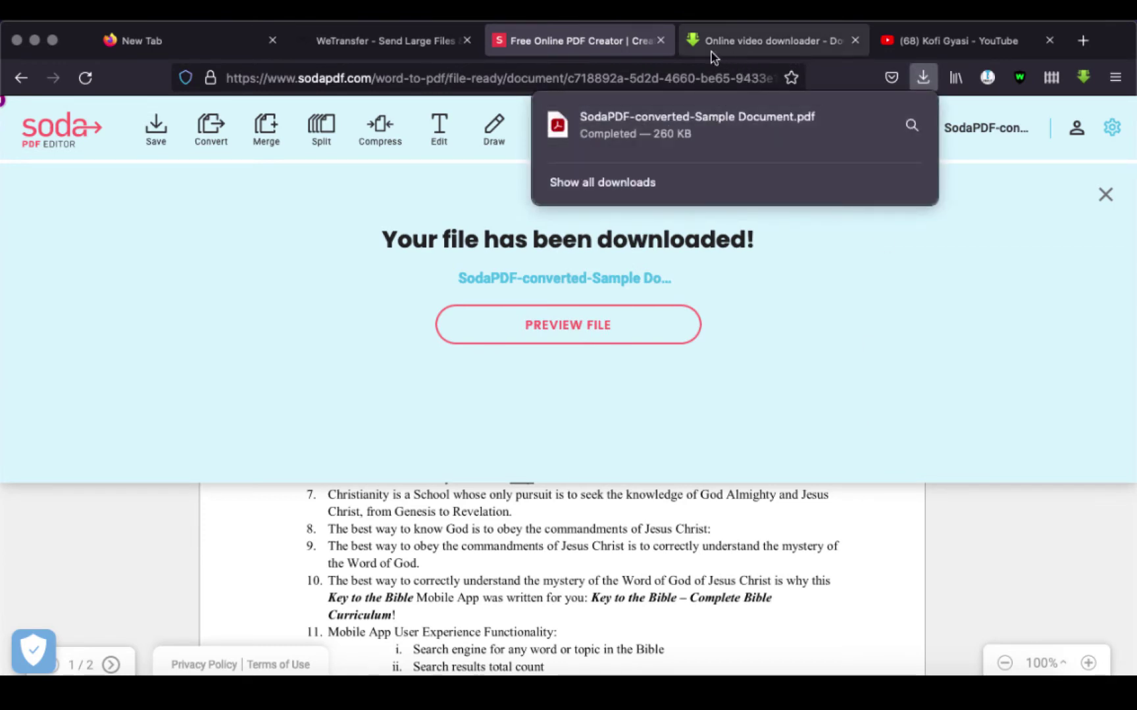
pyautogui.click(620, 47)
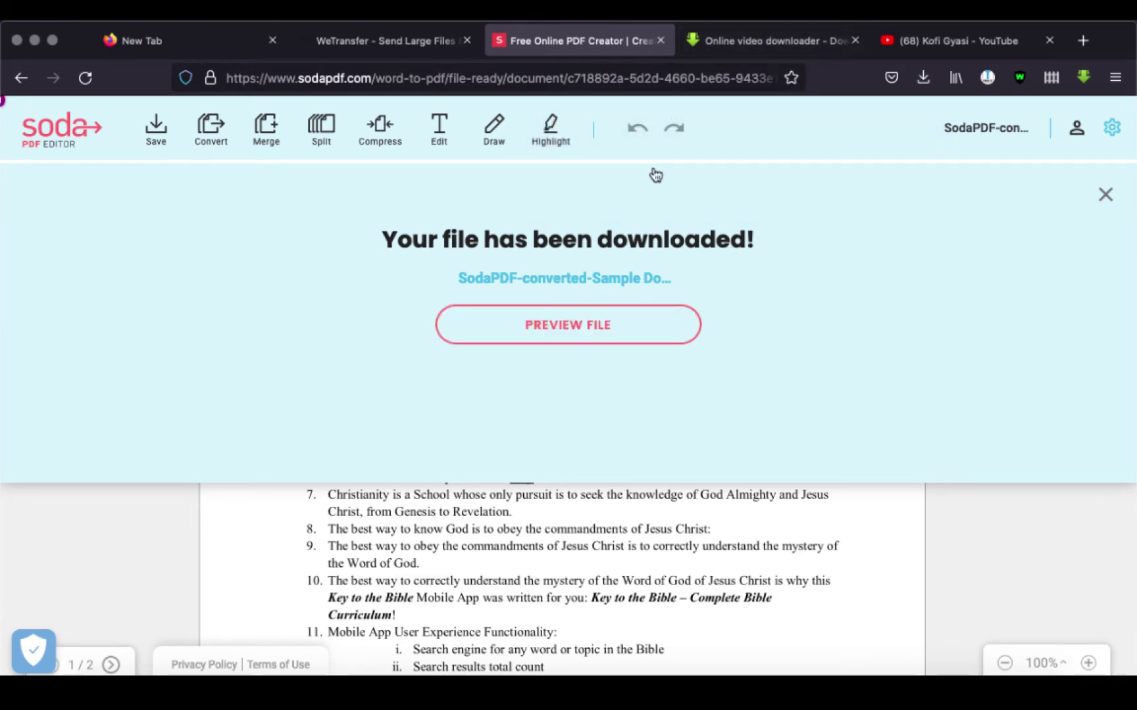
pyautogui.click(752, 44)
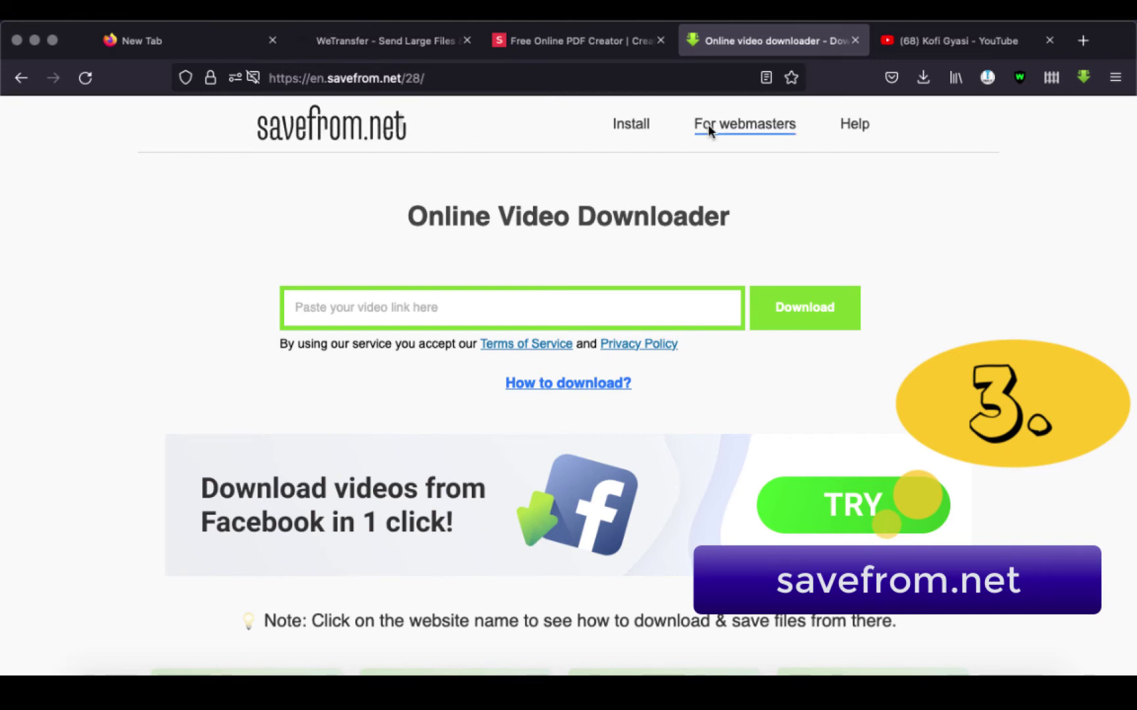
# Open the 'How to Enable Facebook's New Dark Mode' video from the YouTube channel's uploads.
pyautogui.click(965, 41)
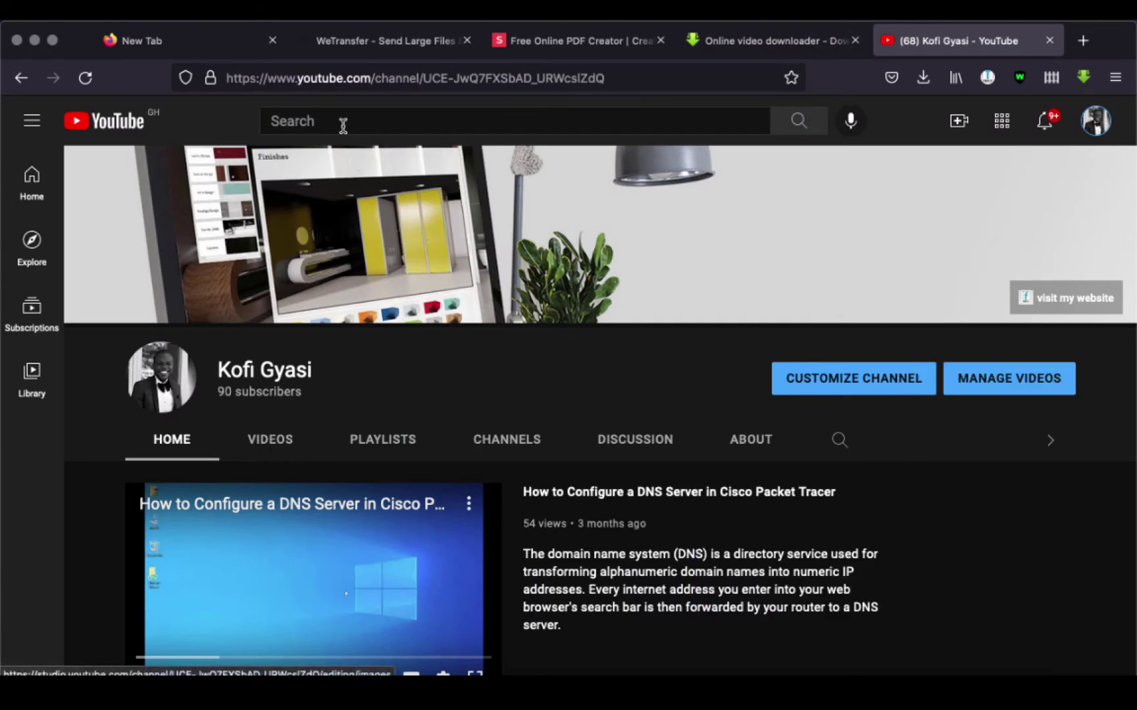
pyautogui.scroll(-4, 464, 508)
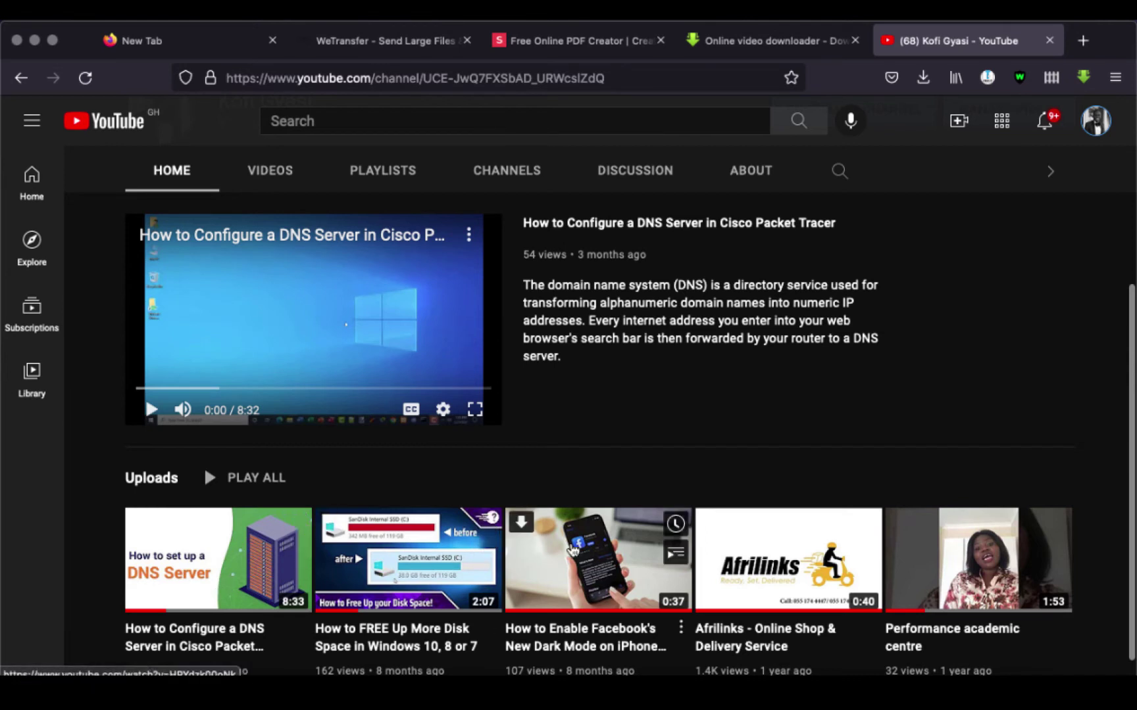
pyautogui.click(589, 567)
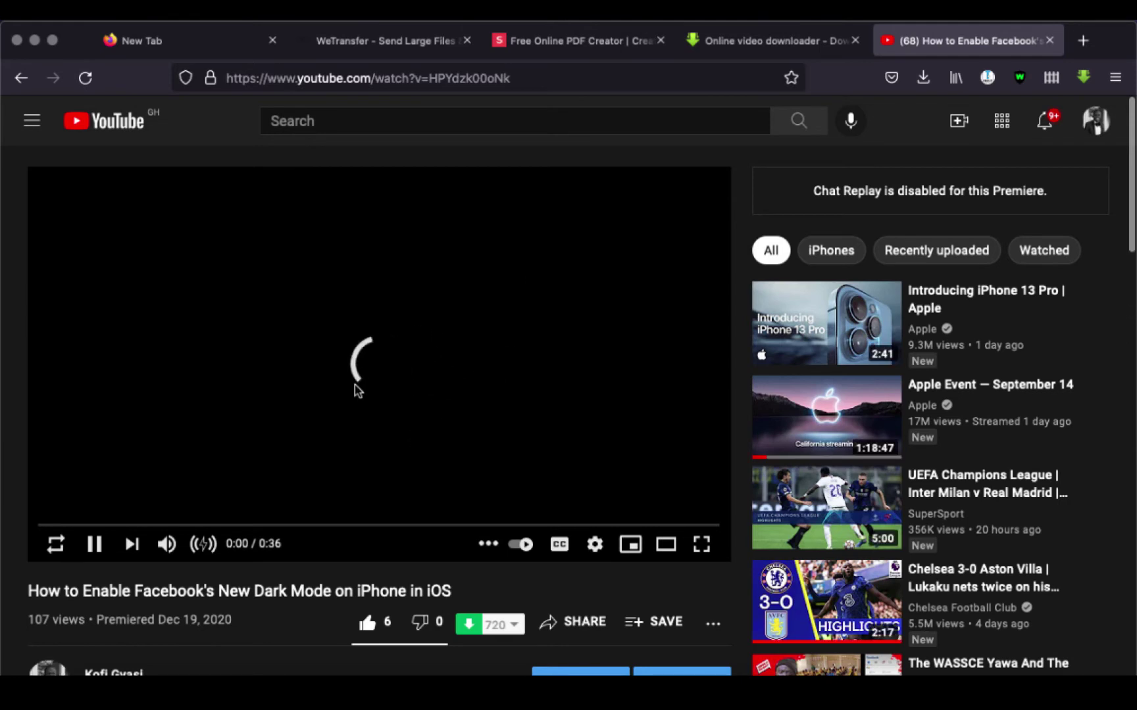
# Copy the video's web address from the address bar and pause playback.
pyautogui.click(521, 80)
pyautogui.rightClick(444, 76)
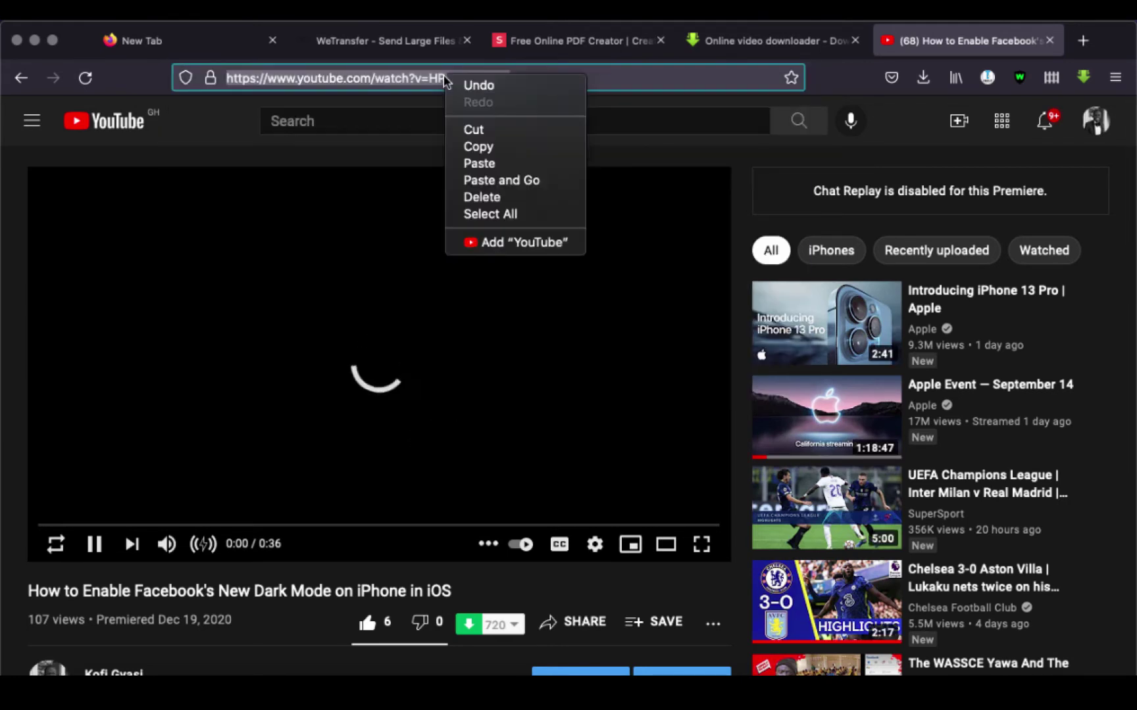
pyautogui.click(479, 146)
pyautogui.click(96, 549)
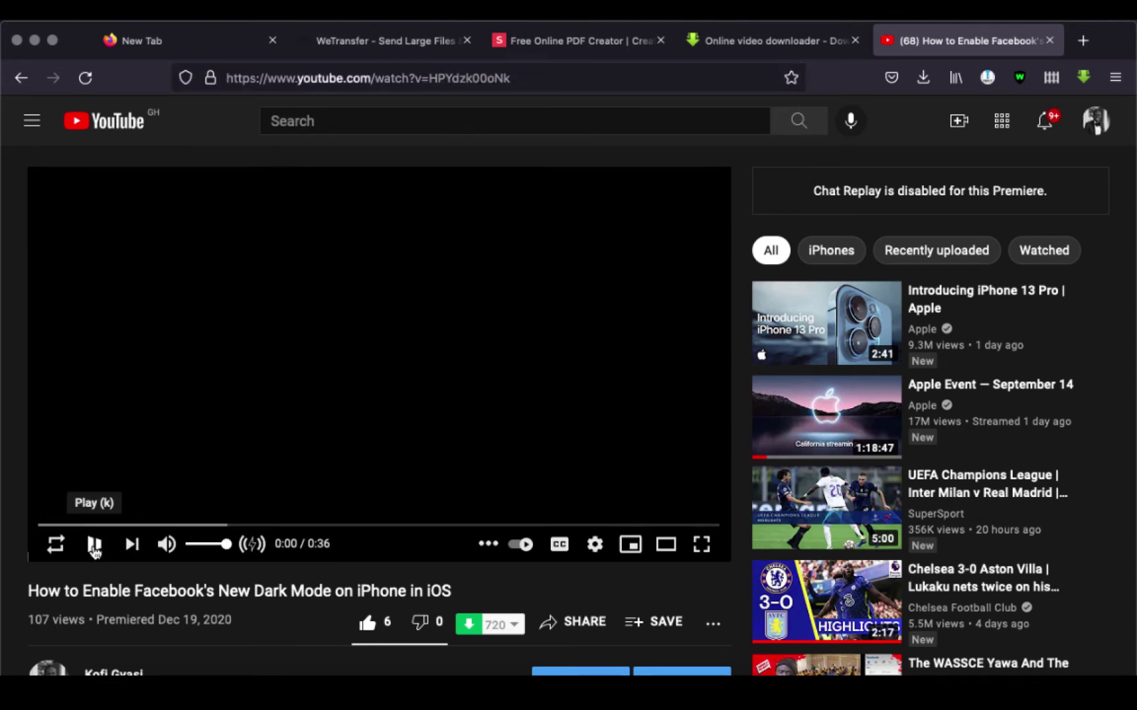
# Paste the Dark Mode video link into savefrom.net to fetch the video.
pyautogui.click(767, 45)
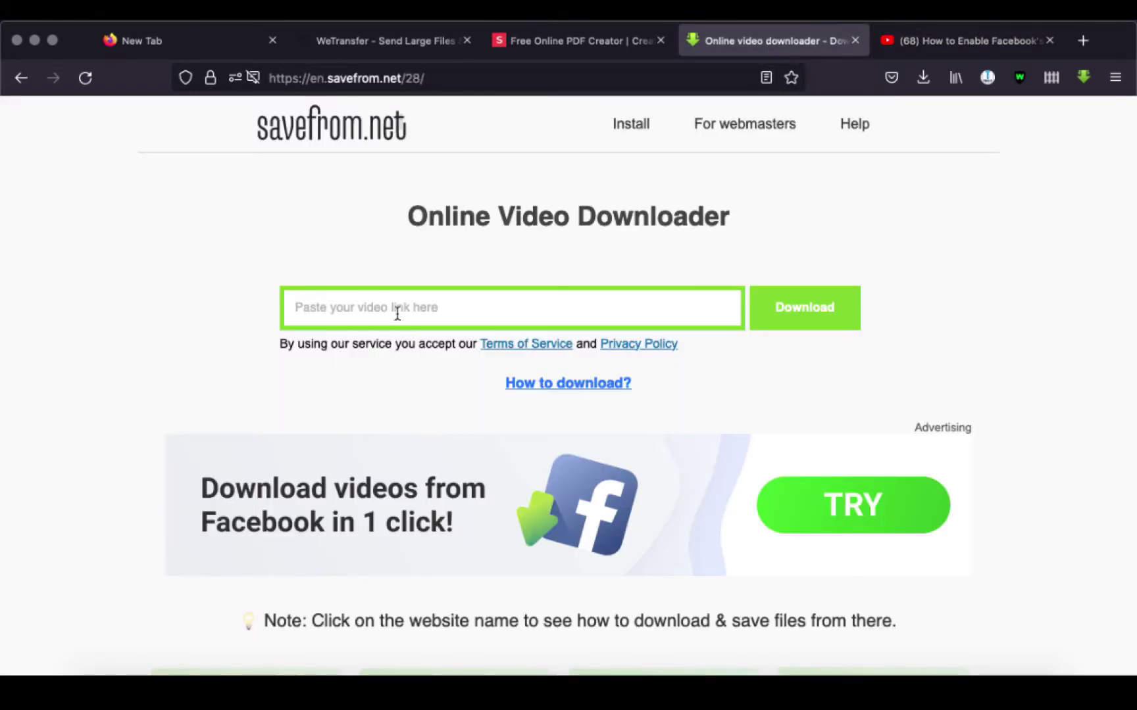
pyautogui.press('super+v')
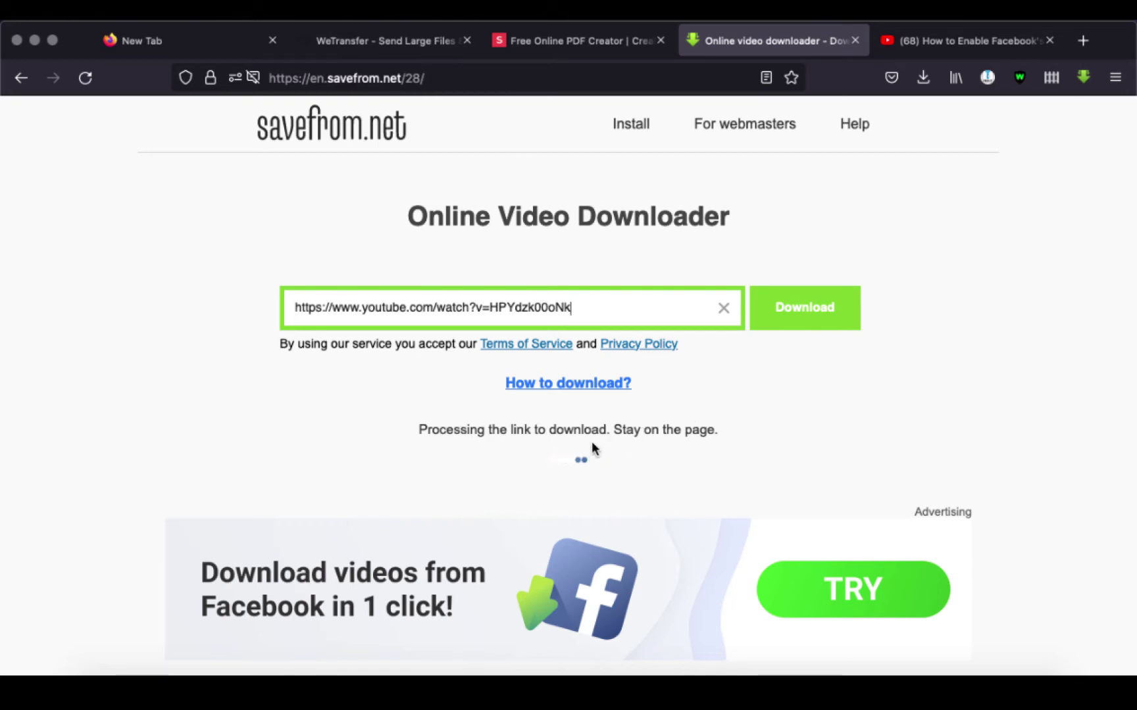
pyautogui.scroll(-2, 699, 442)
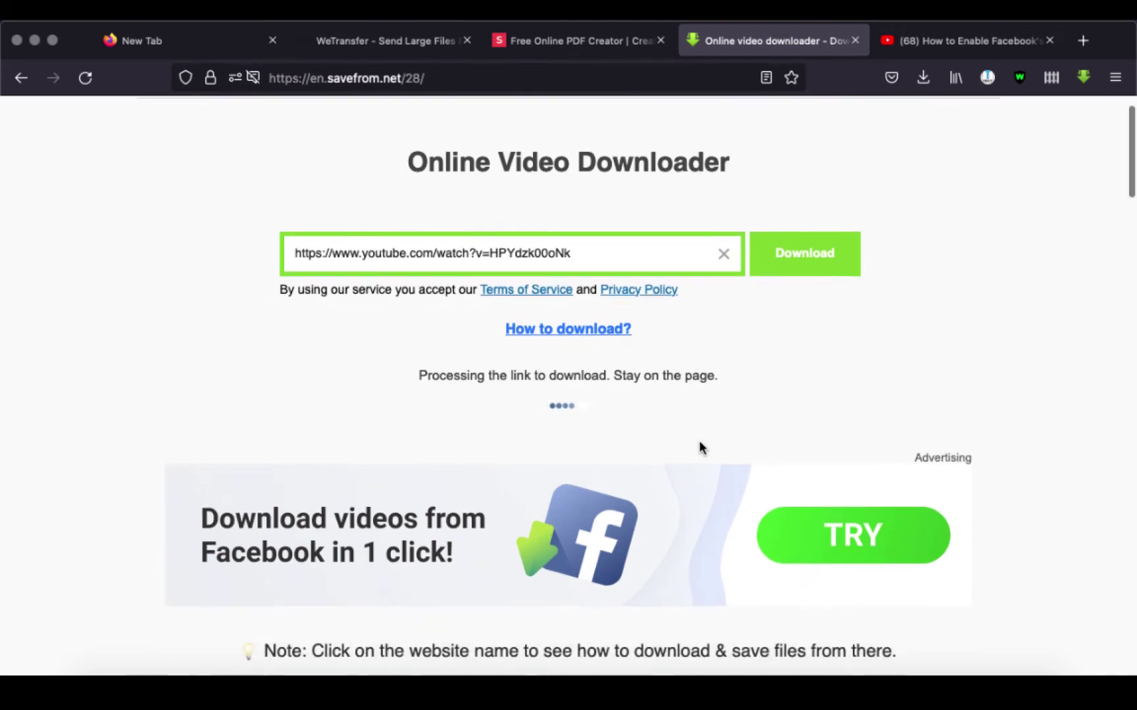
pyautogui.scroll(1, 699, 443)
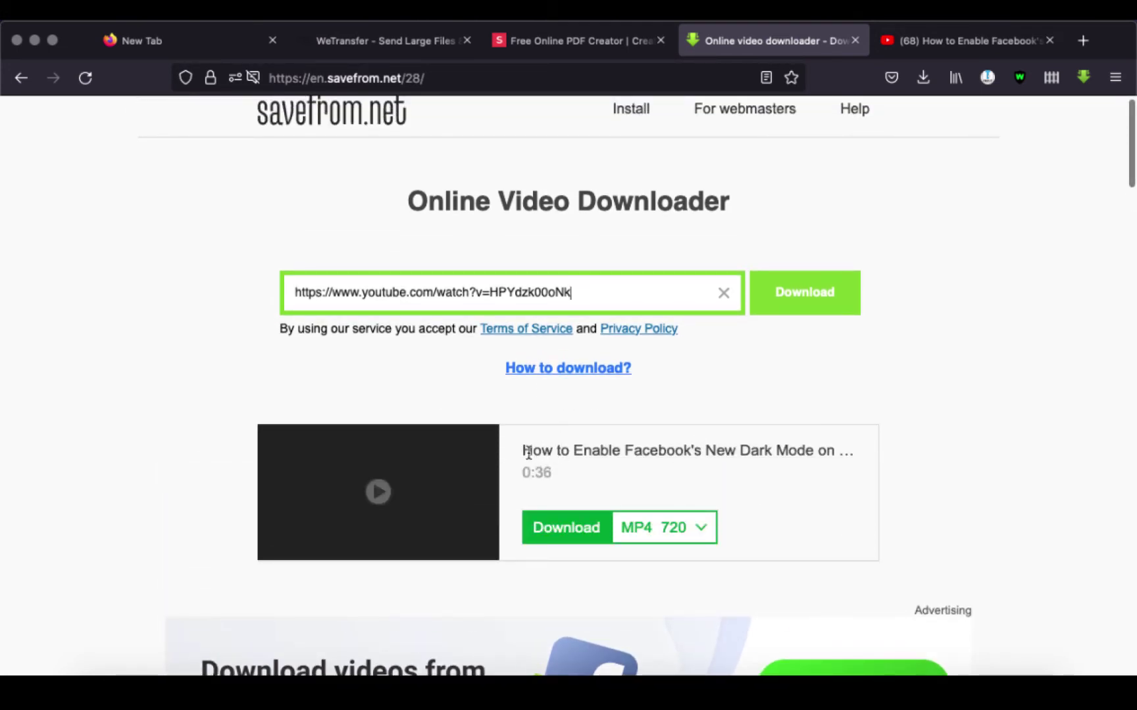
pyautogui.moveTo(524, 451); pyautogui.dragTo(842, 453)
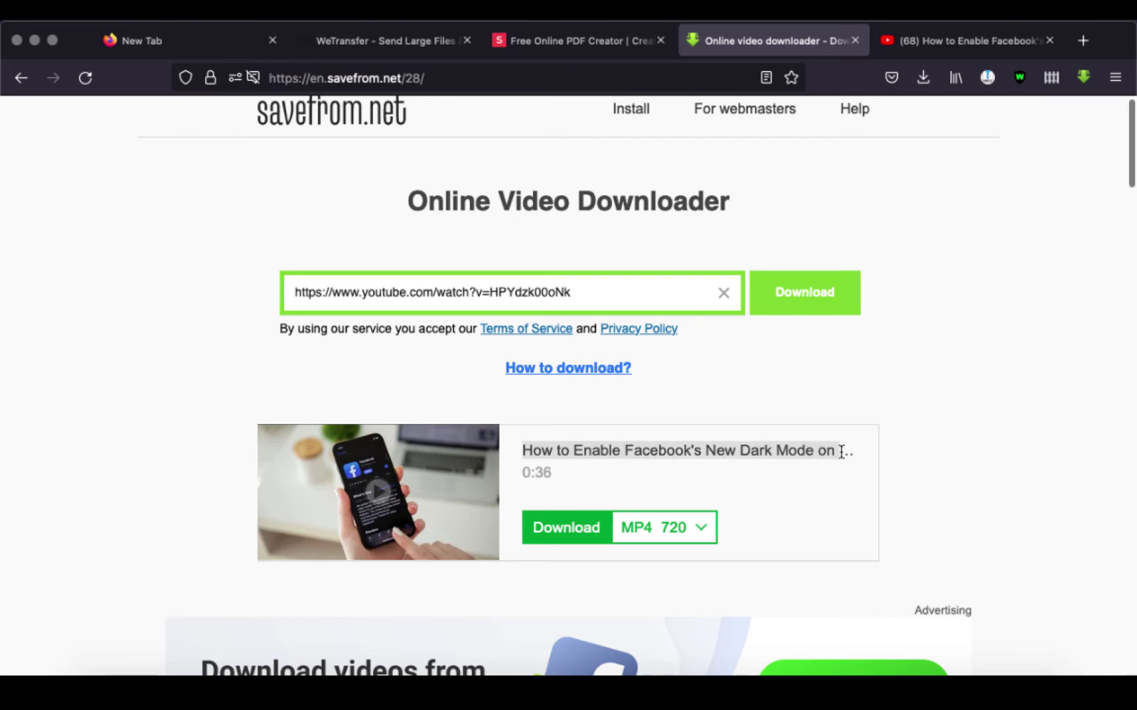
pyautogui.click(865, 461)
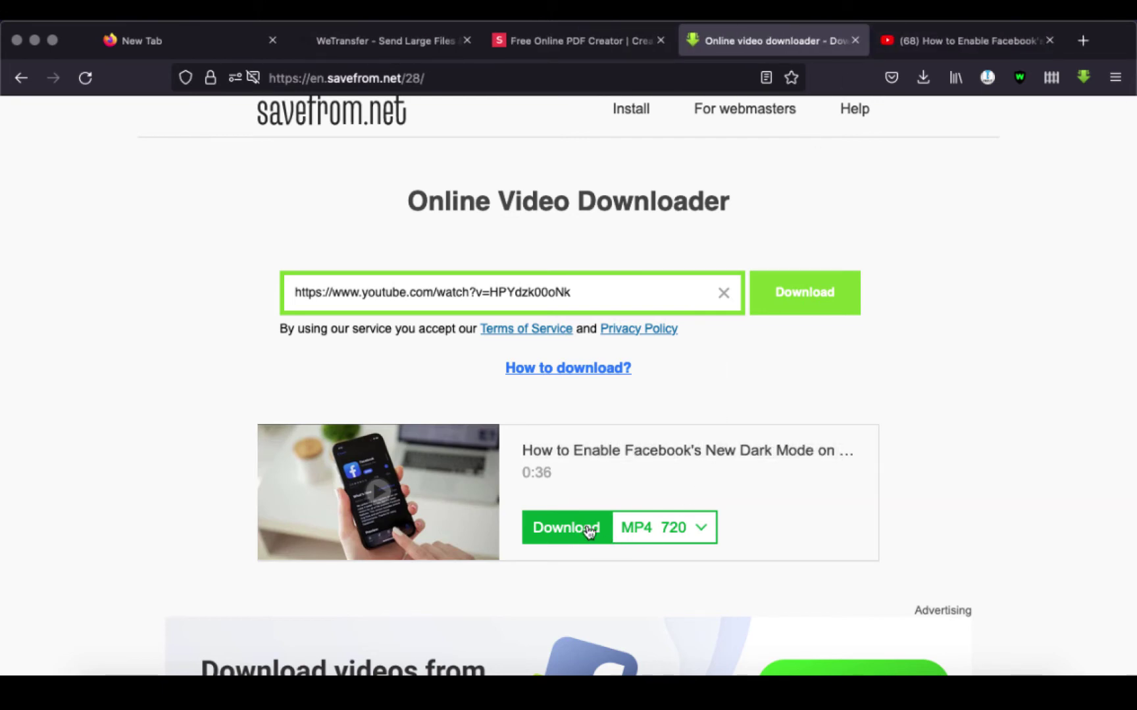
# Download the video as MP4 720, saving it into the Downloads folder.
pyautogui.click(706, 532)
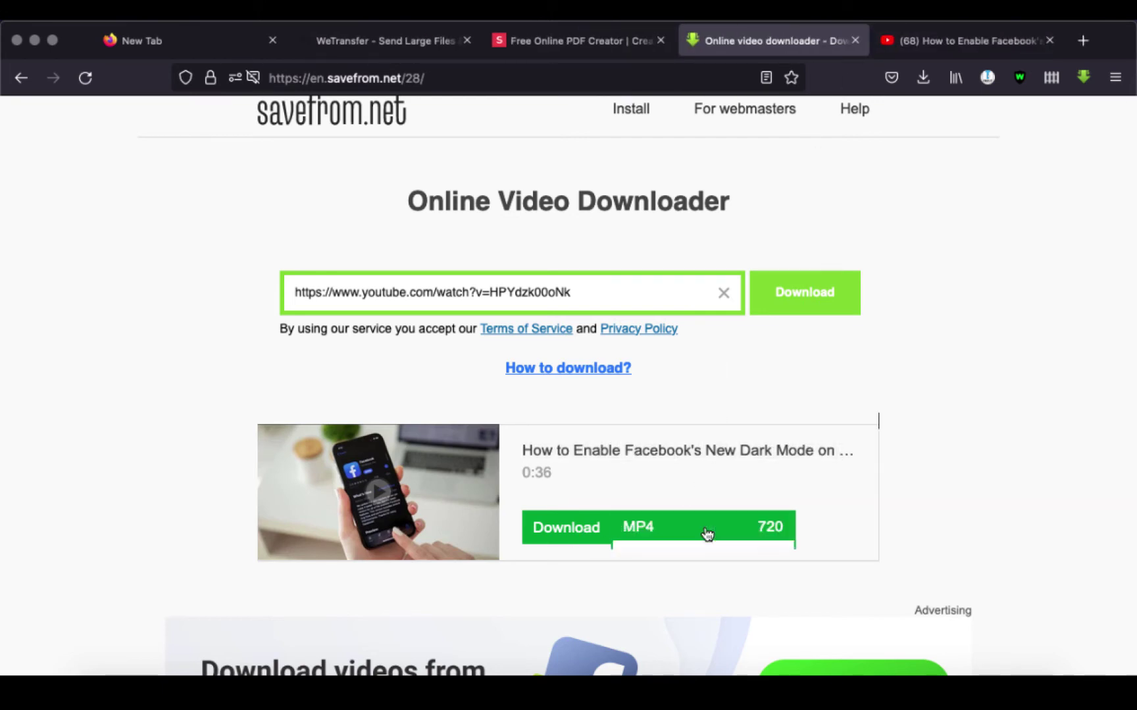
pyautogui.click(977, 475)
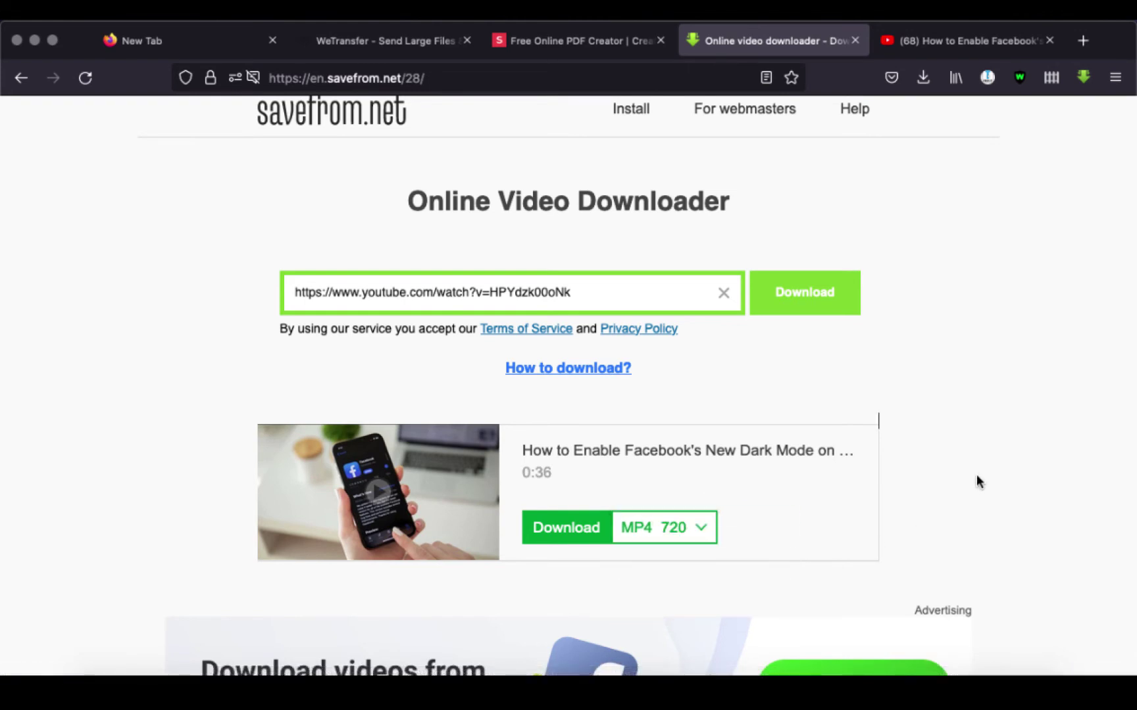
pyautogui.click(555, 533)
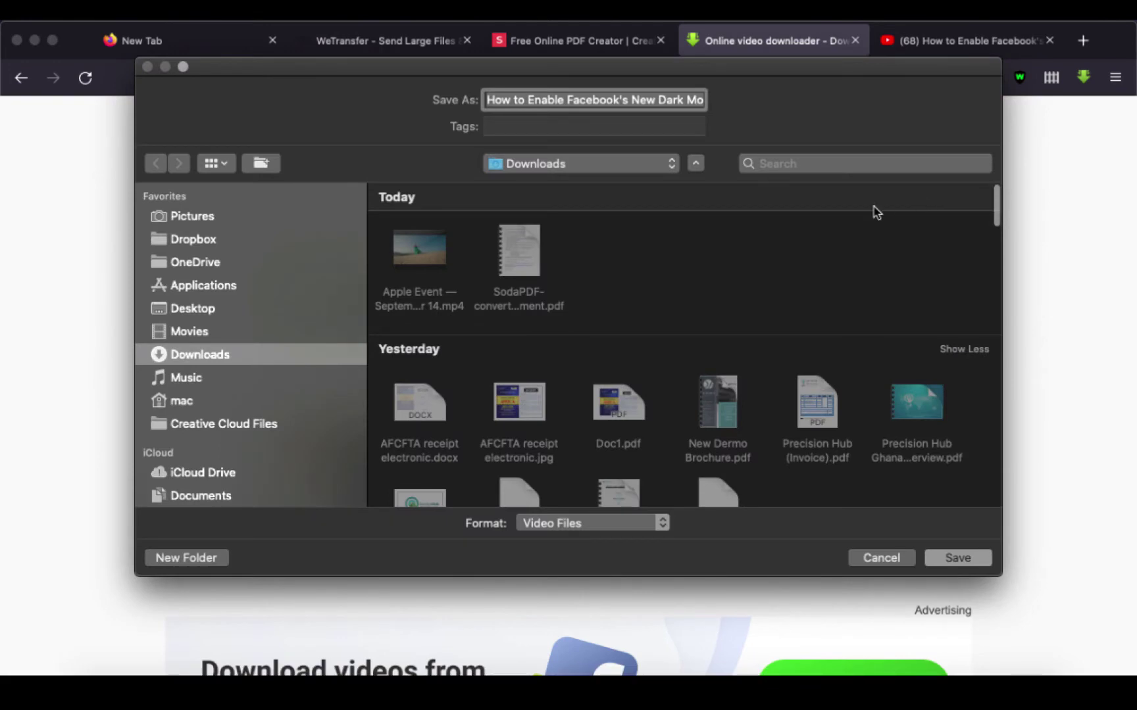
pyautogui.click(955, 559)
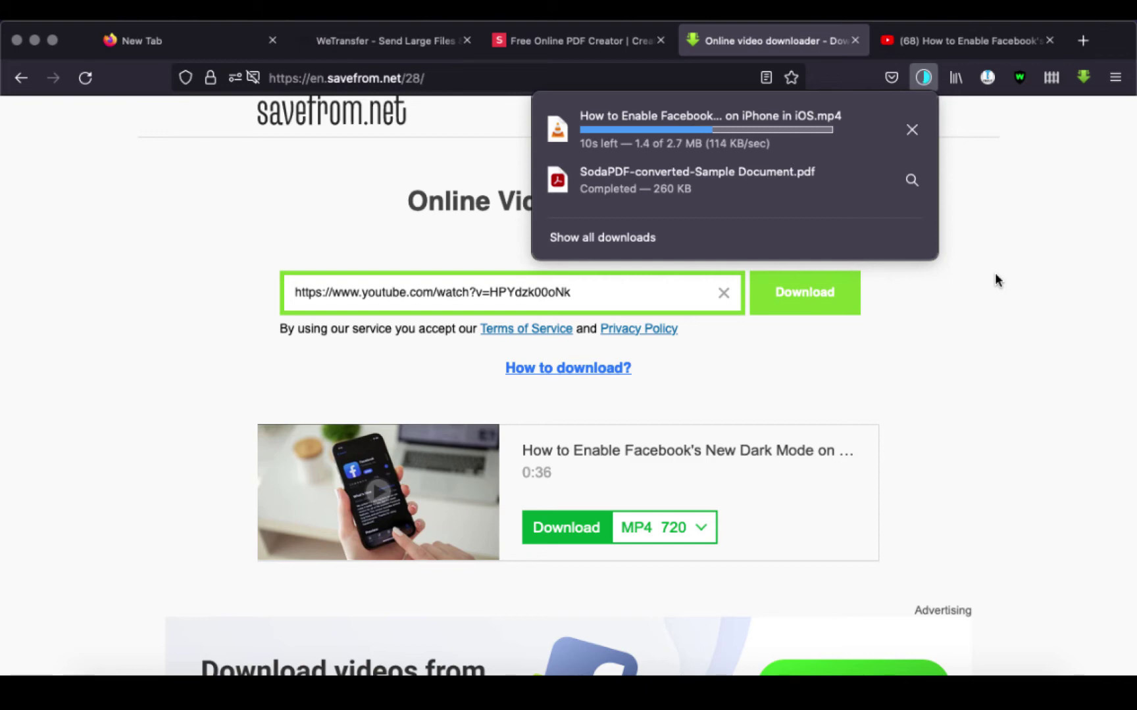
pyautogui.click(995, 337)
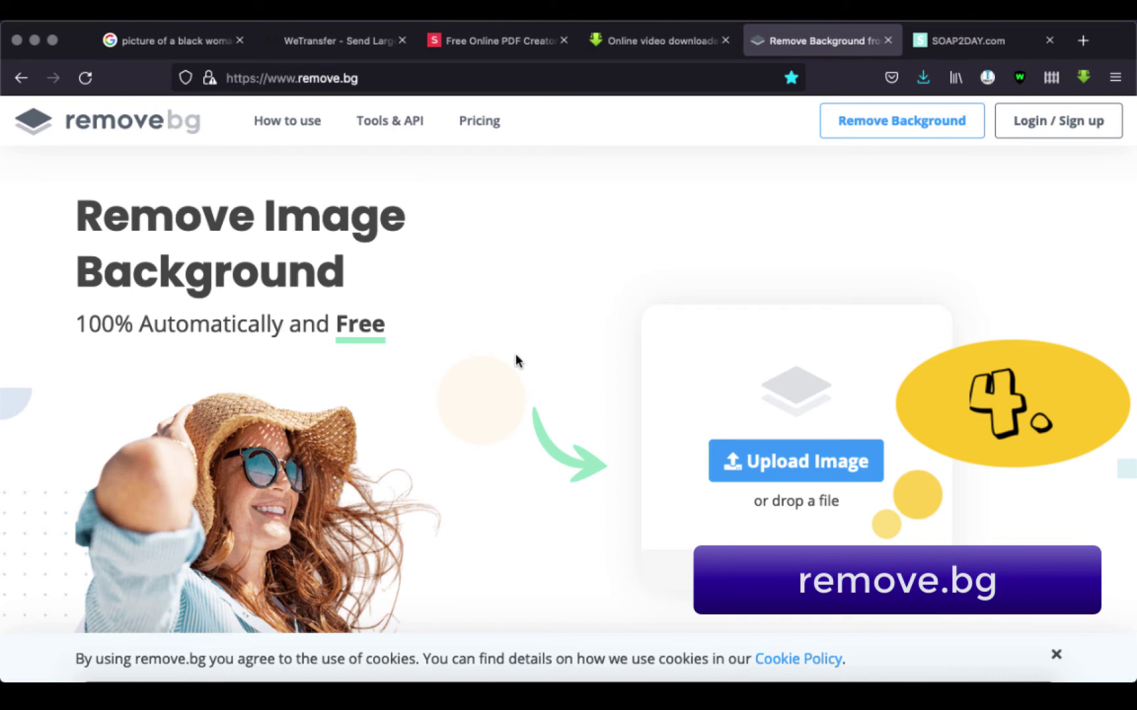
# Drag the 'lady' photo from the Desktop onto remove.bg to strip its background.
pyautogui.click(95, 681)
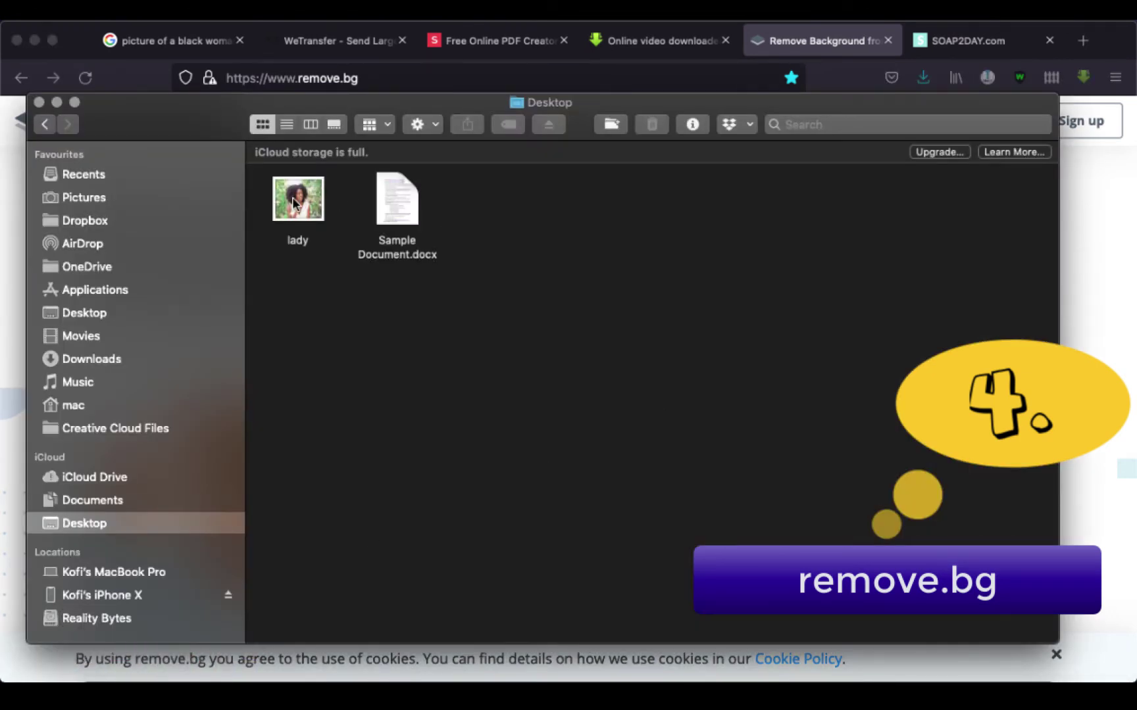
pyautogui.moveTo(488, 101); pyautogui.dragTo(587, 311)
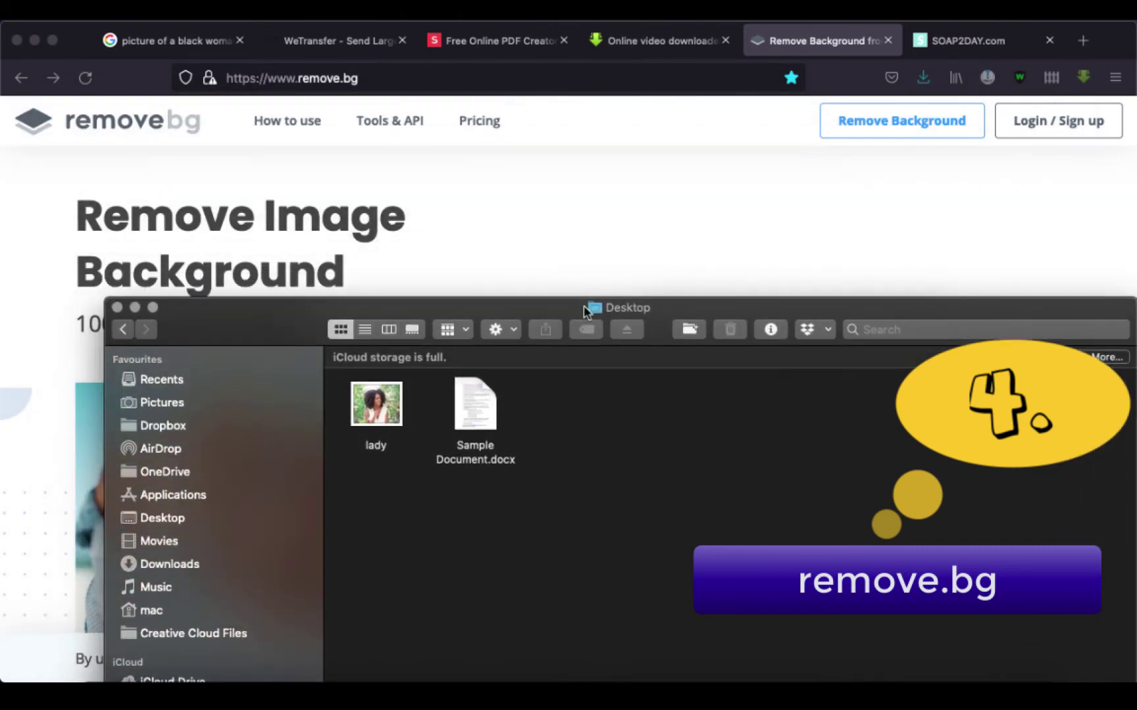
pyautogui.moveTo(380, 404); pyautogui.dragTo(551, 225)
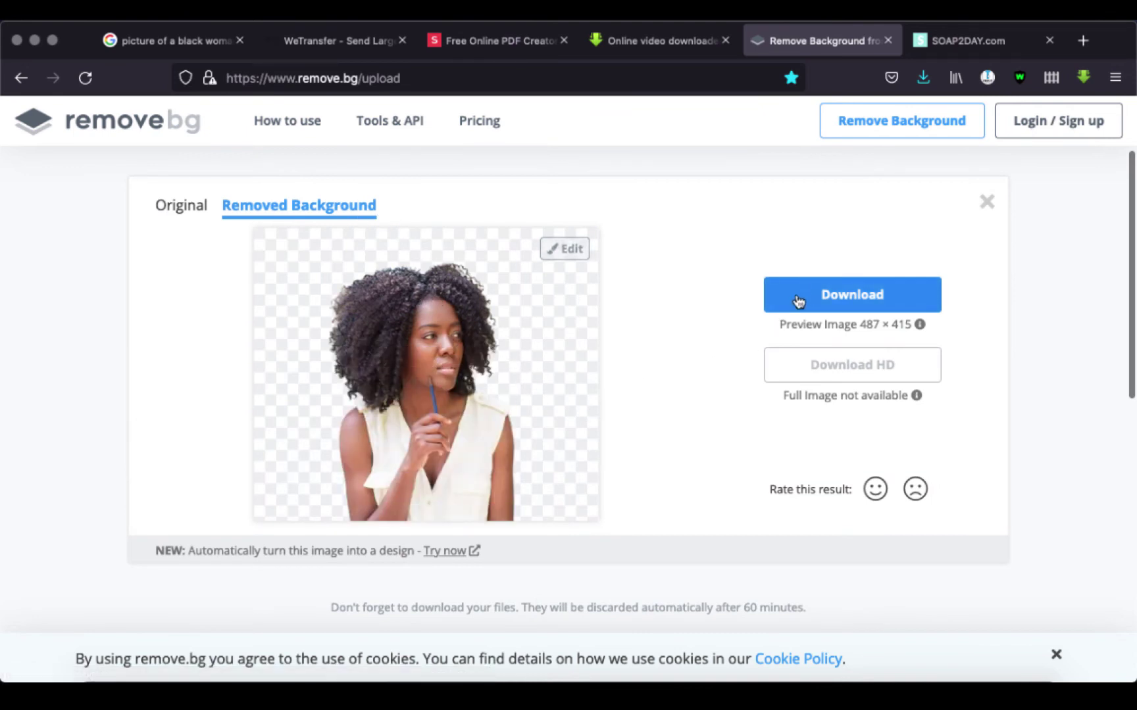
# Download the background-free preview as lady-removebg-preview.png and check it in Downloads.
pyautogui.click(837, 298)
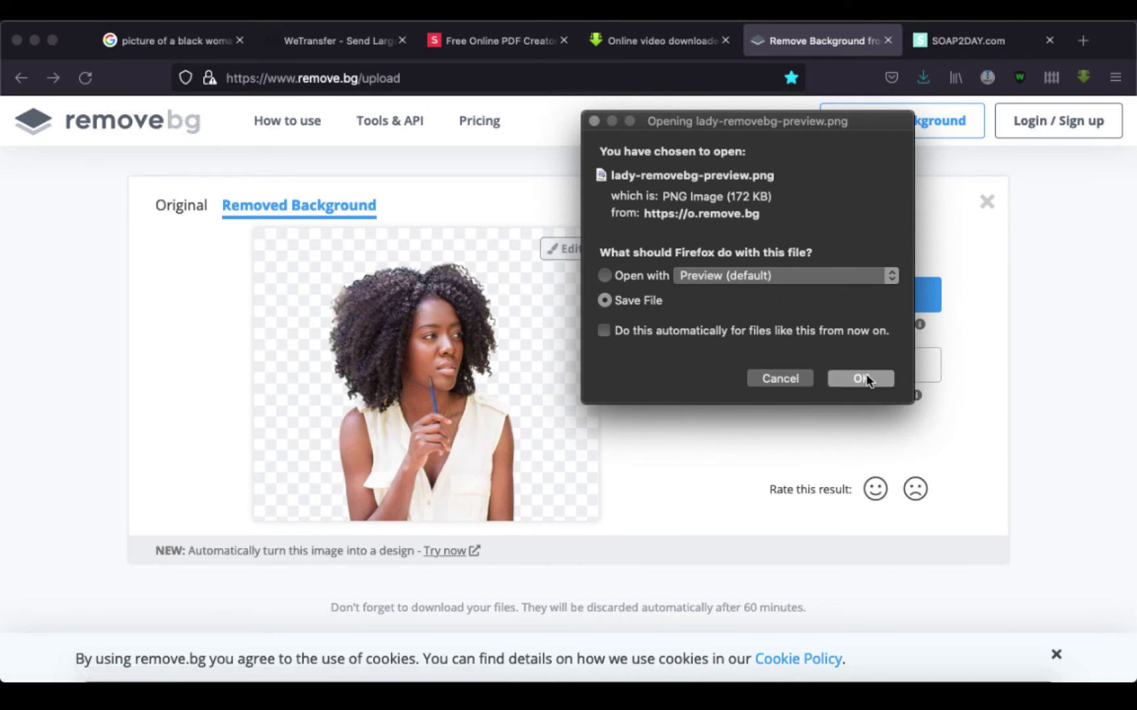
pyautogui.click(863, 379)
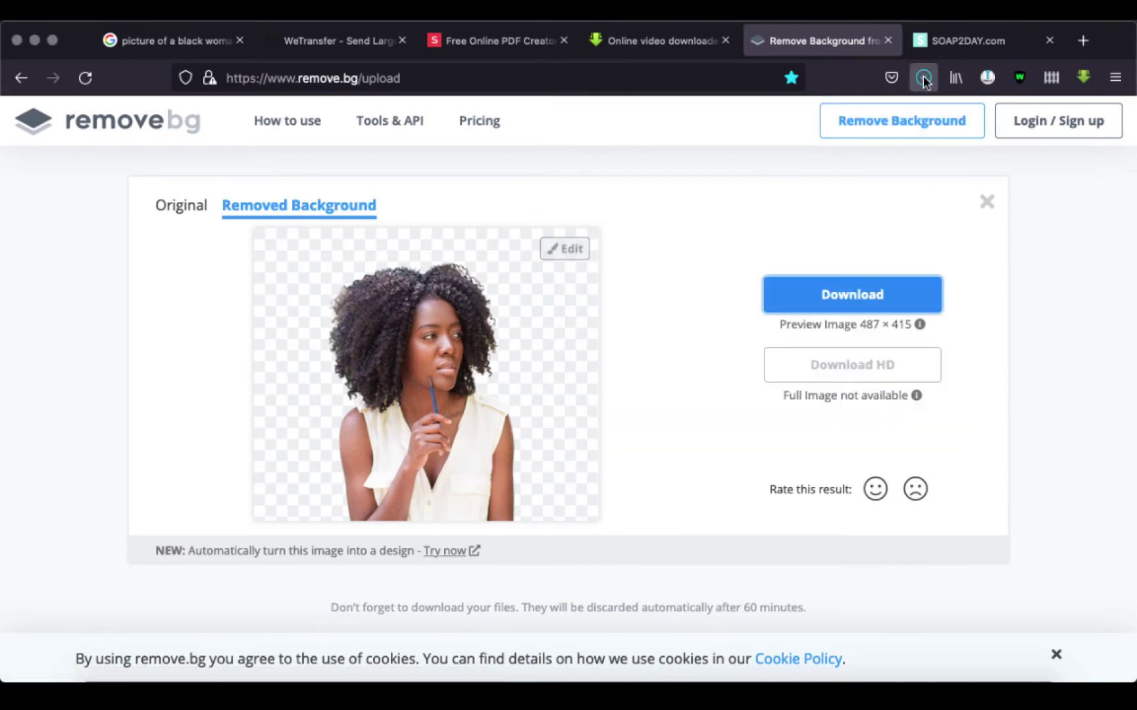
pyautogui.click(925, 79)
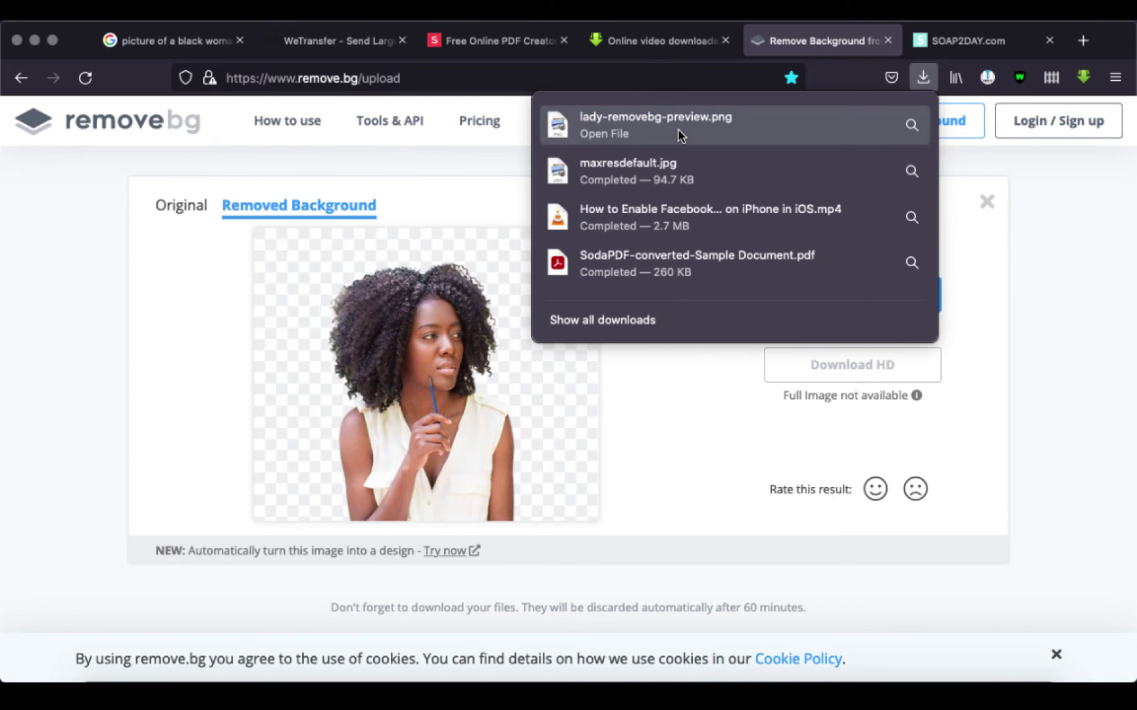
pyautogui.click(787, 453)
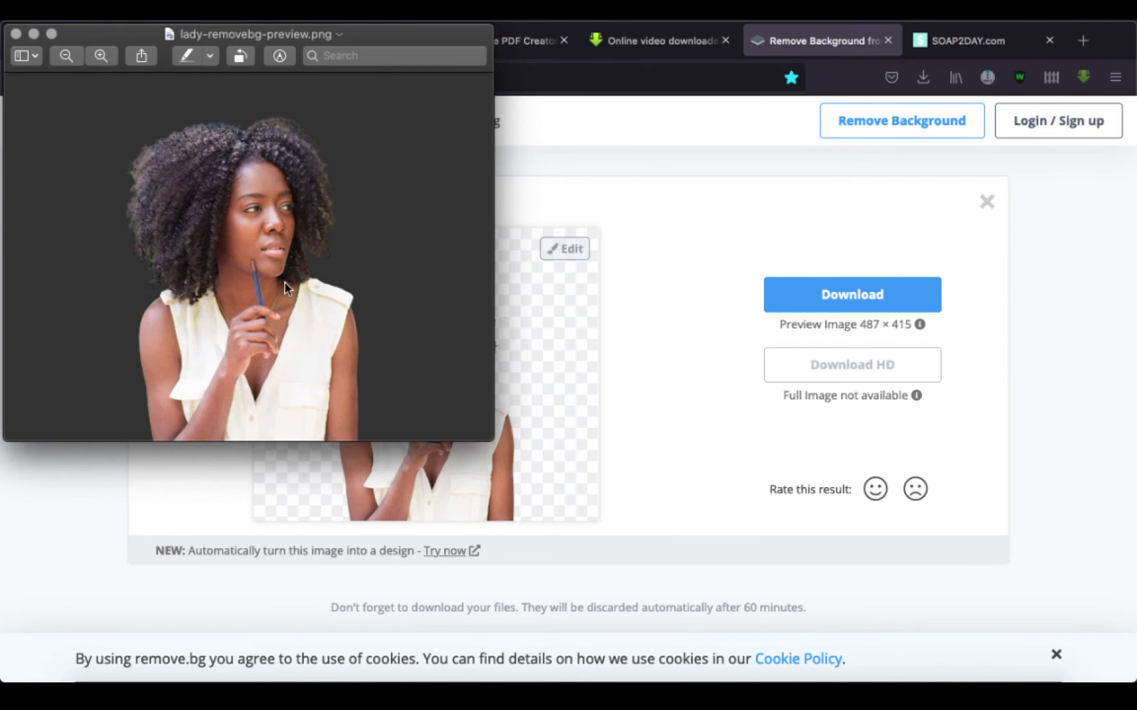
# Inspect the enlarged cutout, close it, and switch to the soap2day tab.
pyautogui.scroll(3, 199, 170)
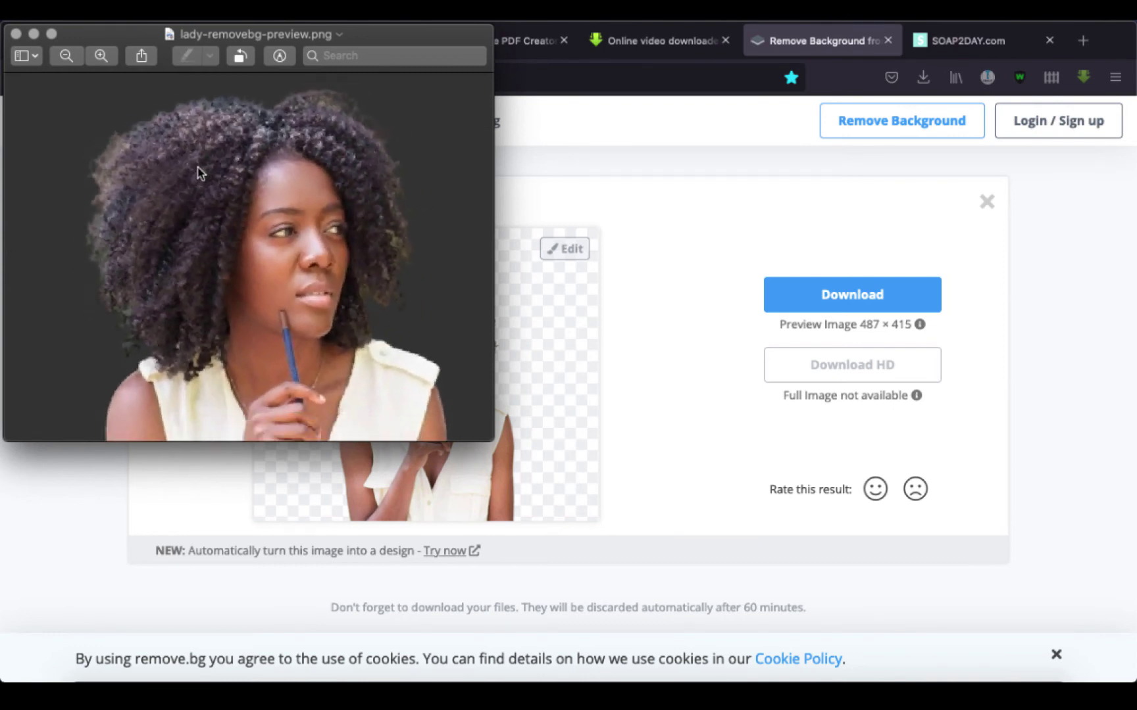
pyautogui.scroll(-3, 200, 172)
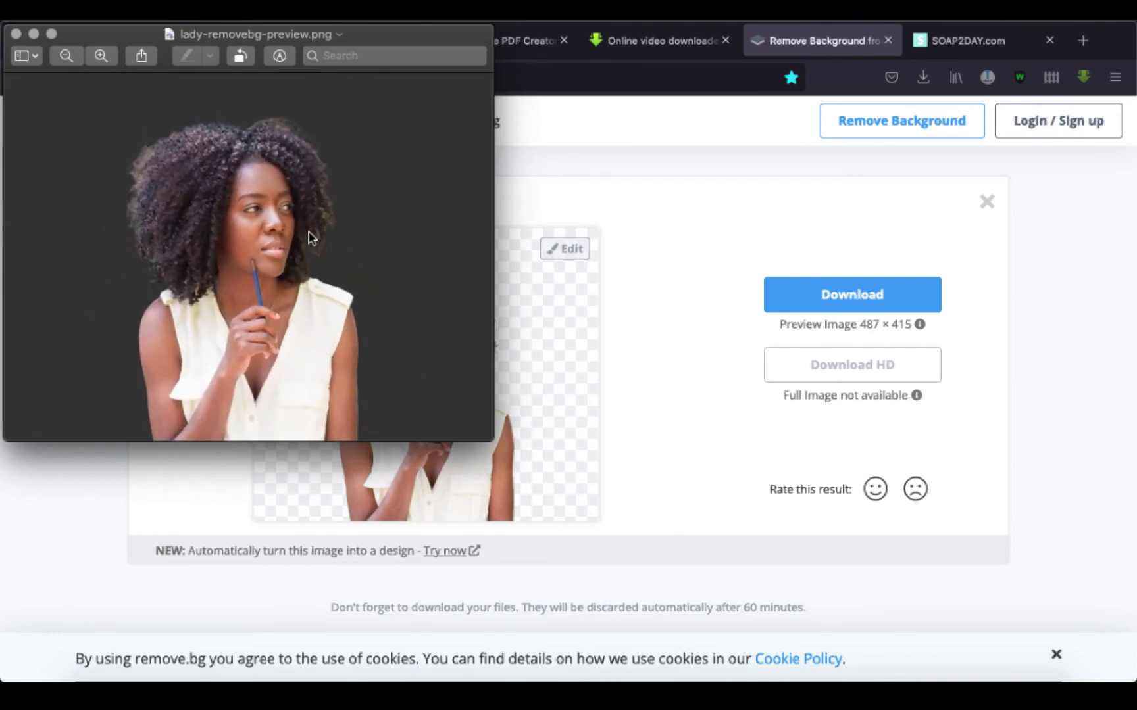
pyautogui.click(16, 34)
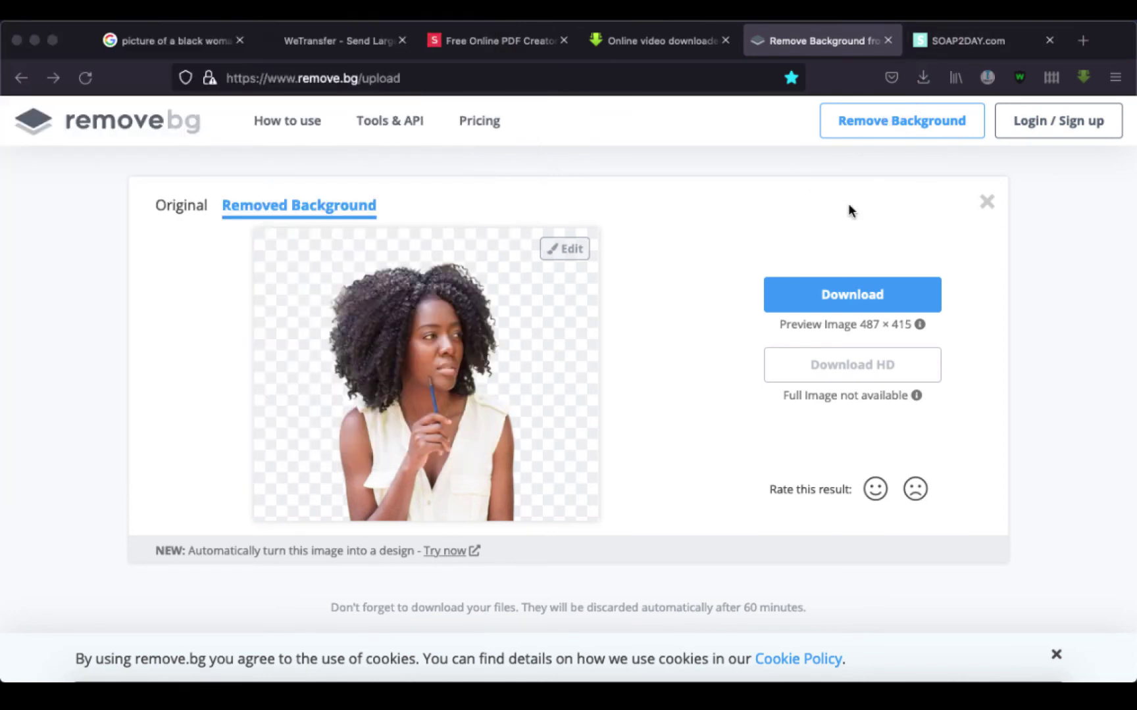
pyautogui.click(961, 50)
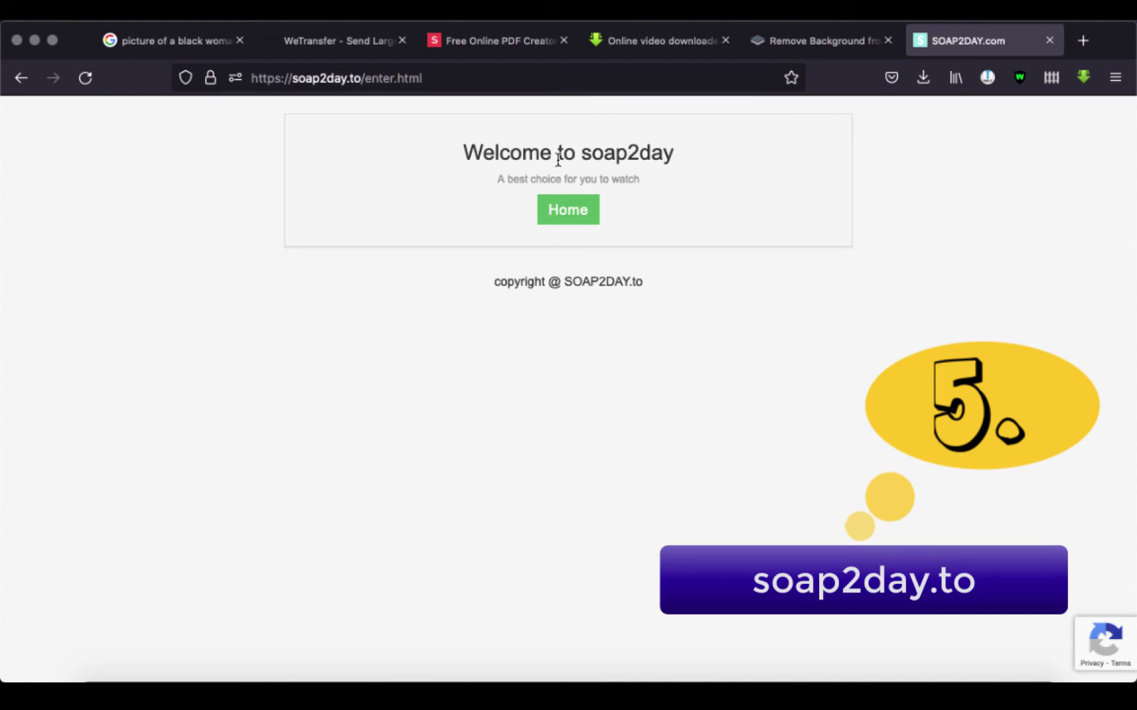
# Enter the soap2day home page from its welcome screen.
pyautogui.moveTo(586, 153); pyautogui.dragTo(675, 152)
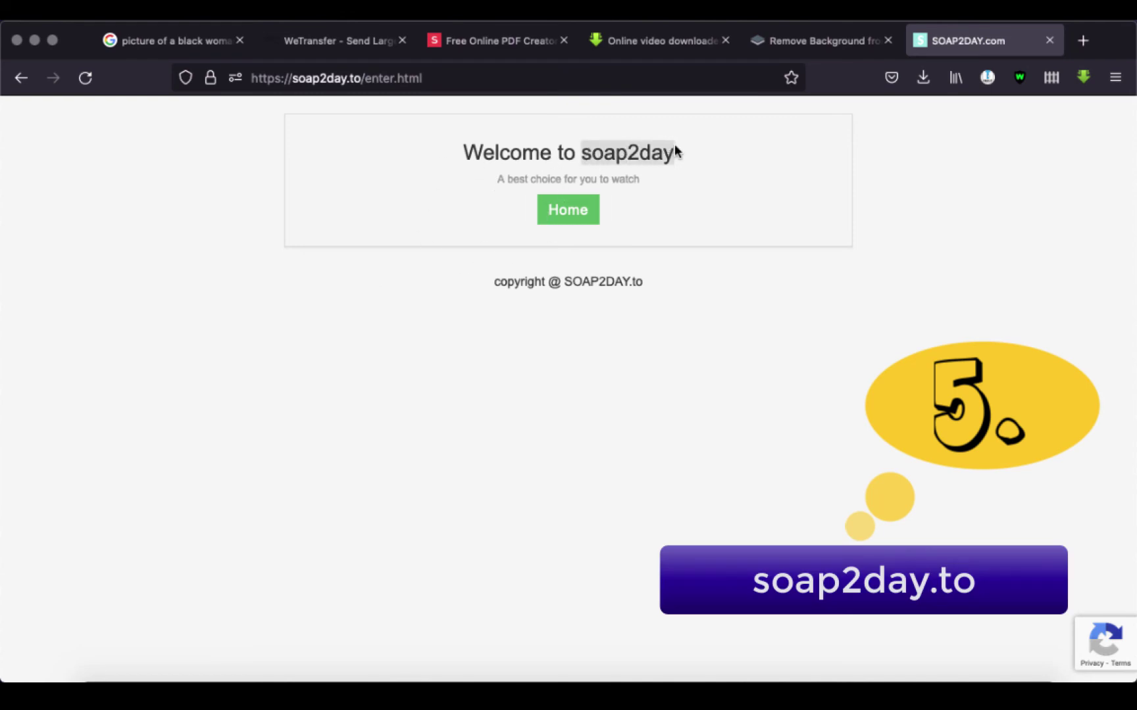
pyautogui.click(678, 153)
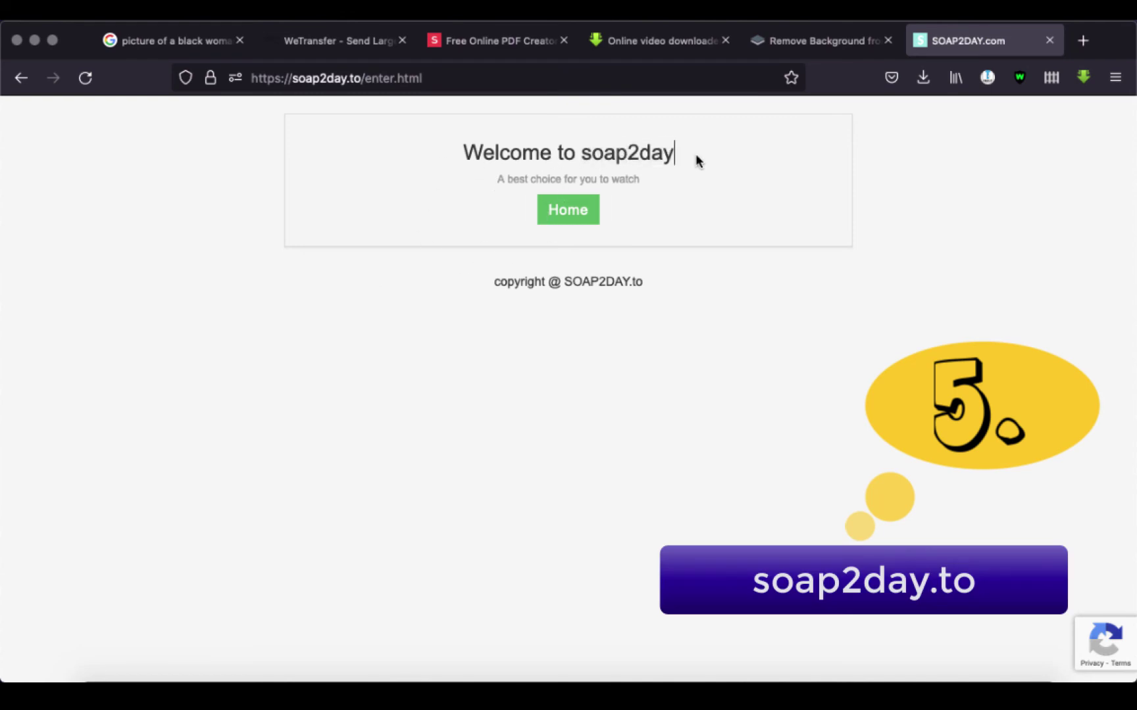
pyautogui.click(558, 214)
pyautogui.click(564, 215)
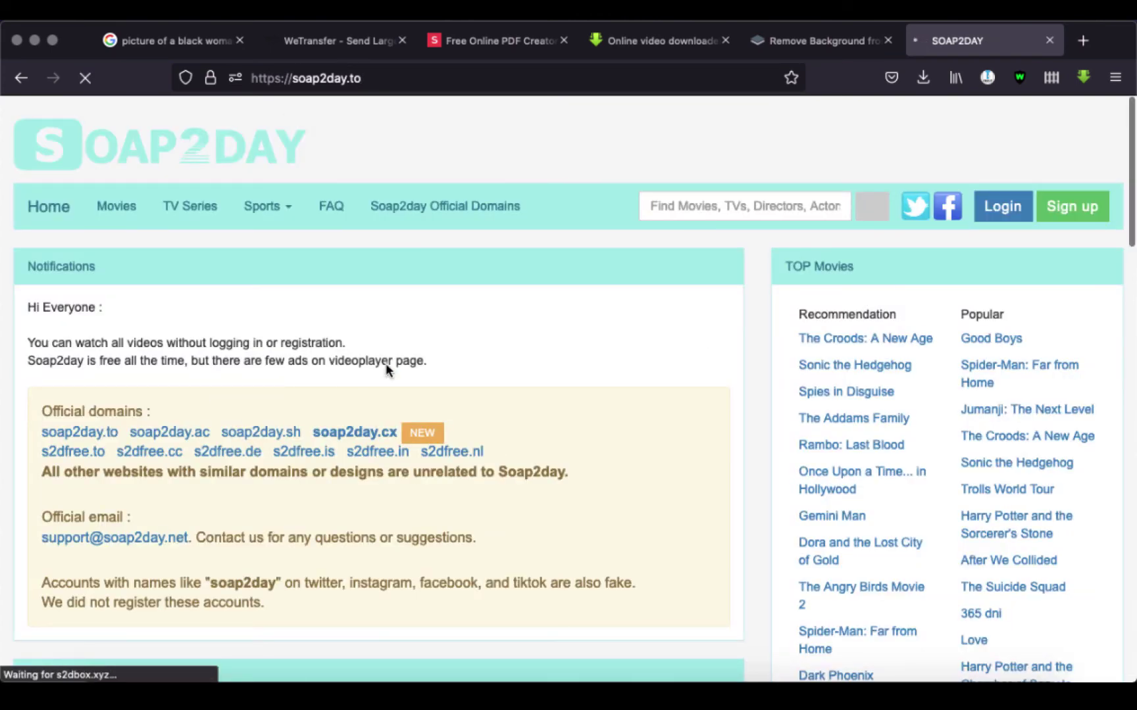
# Scroll the homepage down to the Most Popular Today movie grid.
pyautogui.scroll(-5, 464, 464)
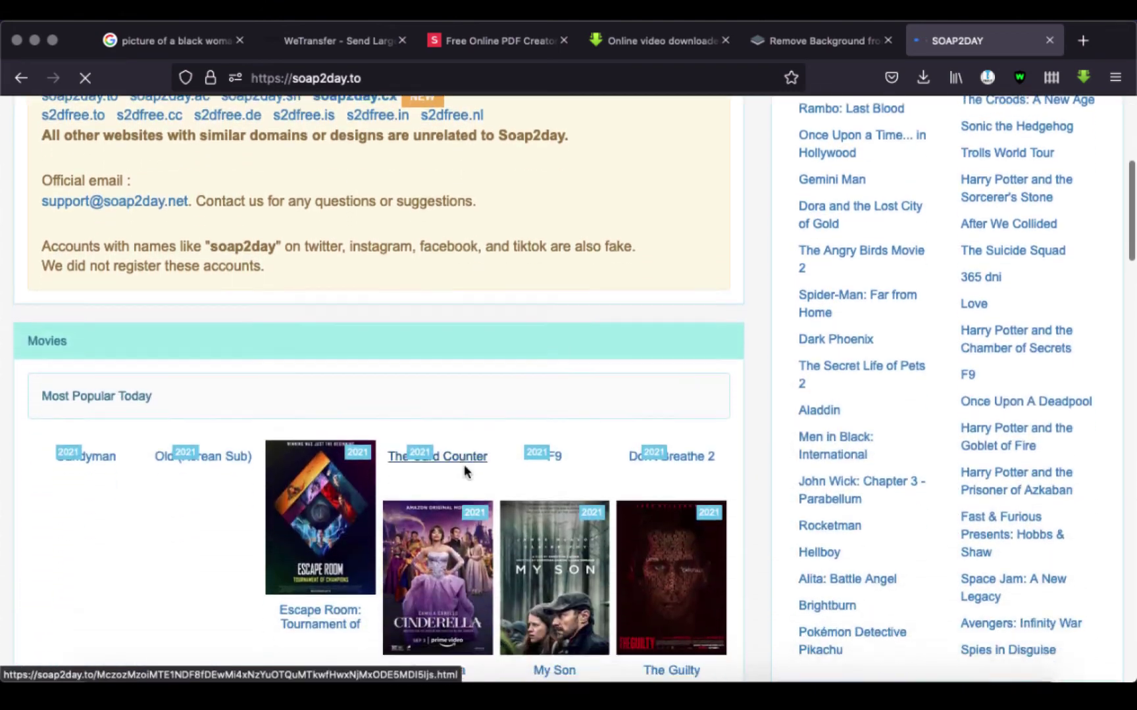
pyautogui.scroll(-4, 464, 465)
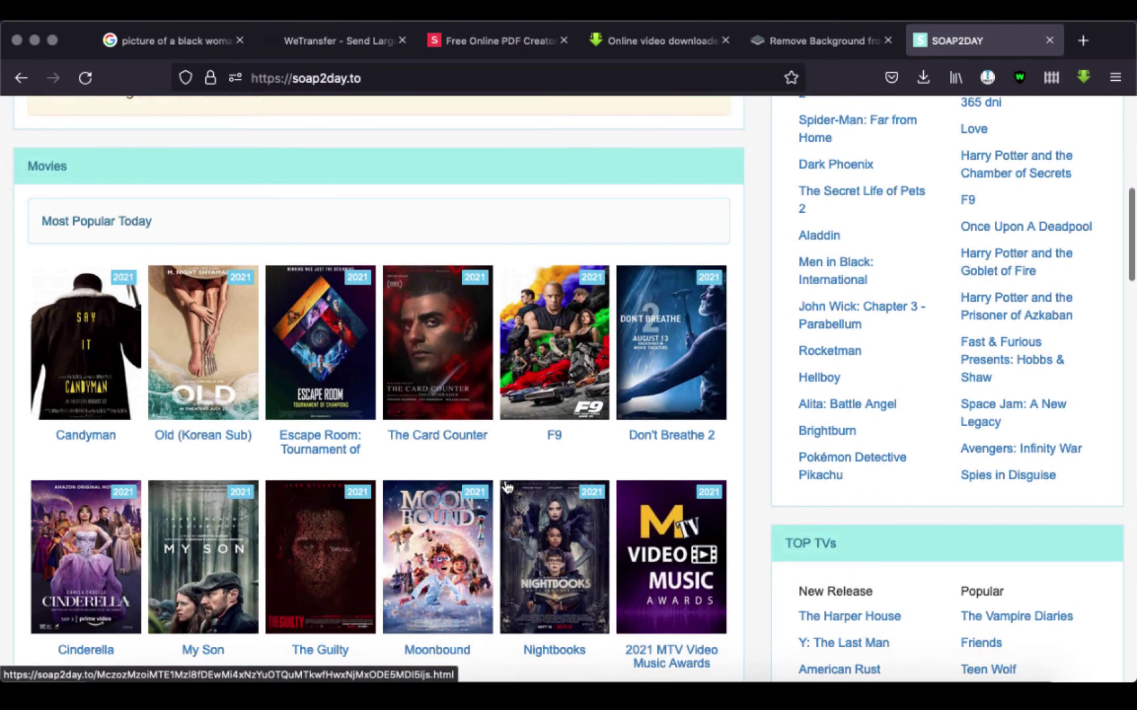
pyautogui.scroll(-2, 507, 487)
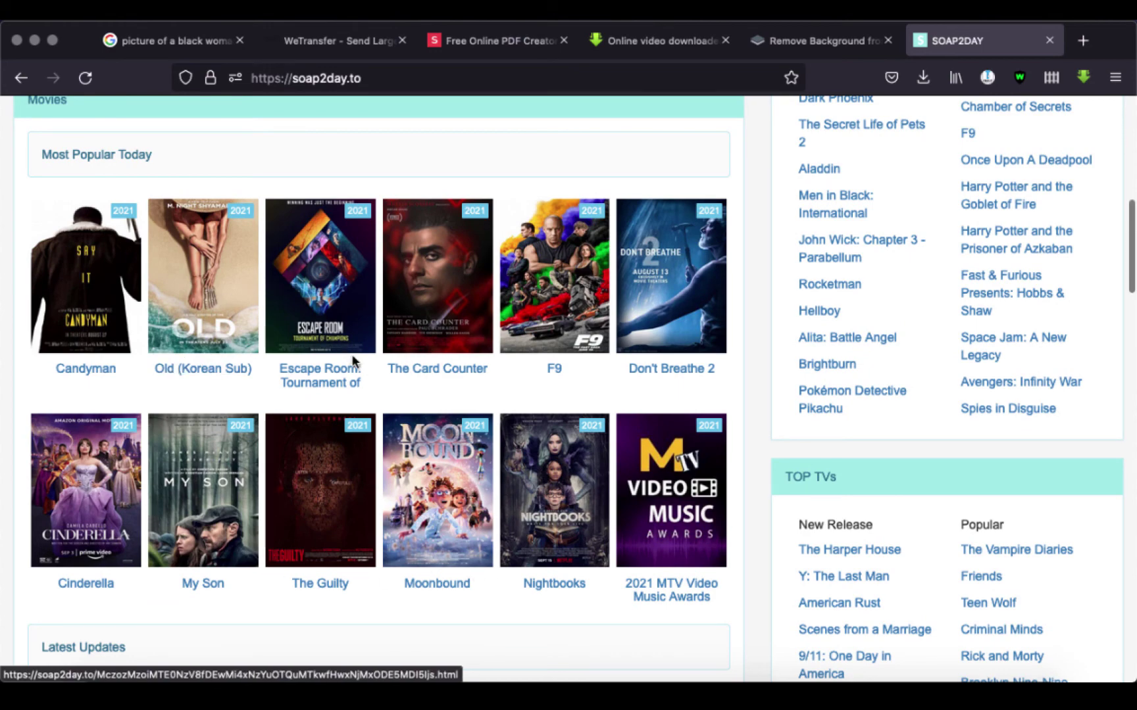
pyautogui.scroll(10, 352, 357)
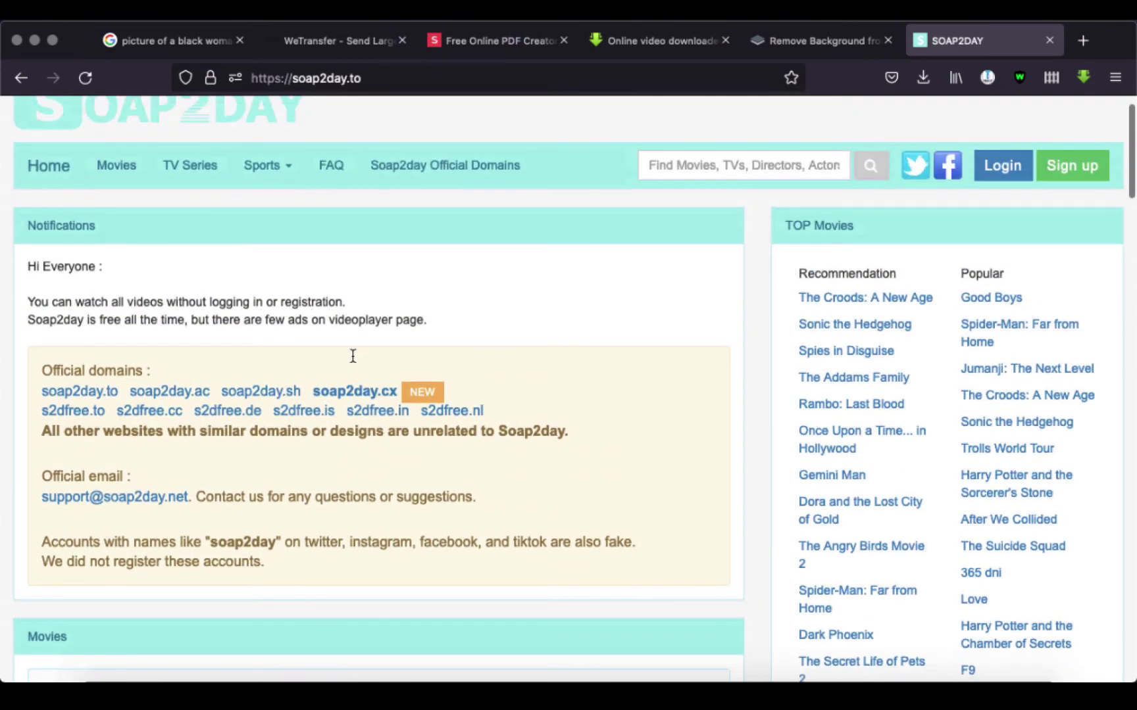
pyautogui.scroll(2, 368, 338)
pyautogui.click(699, 206)
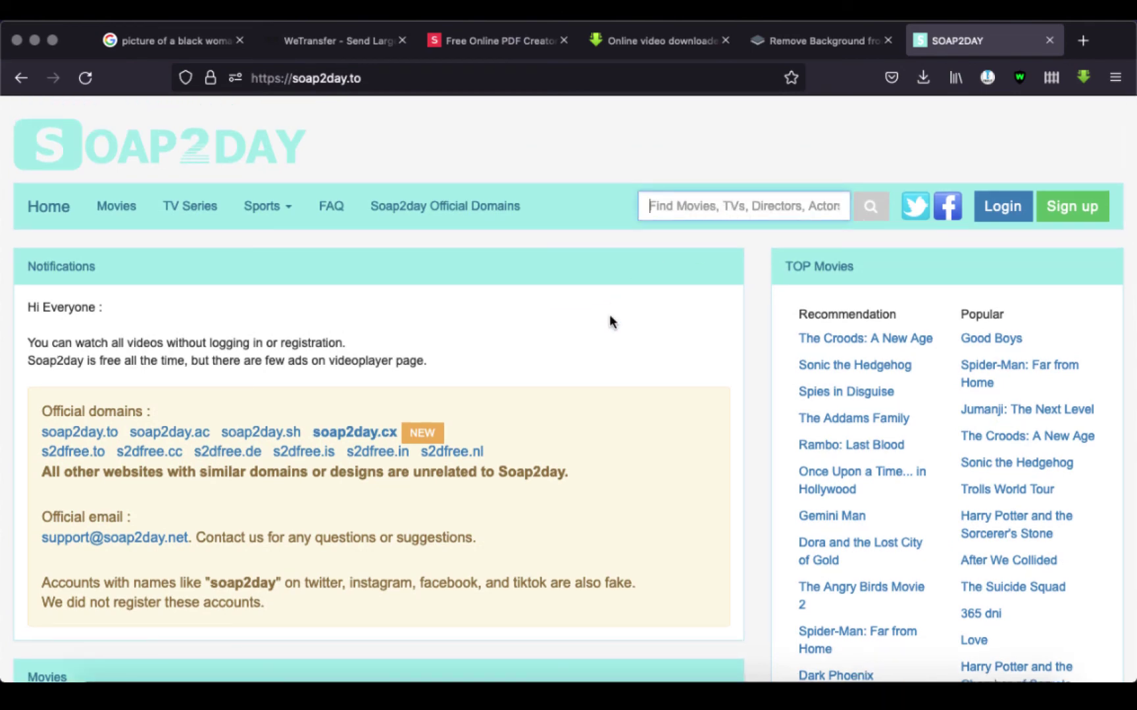
pyautogui.scroll(-10, 610, 321)
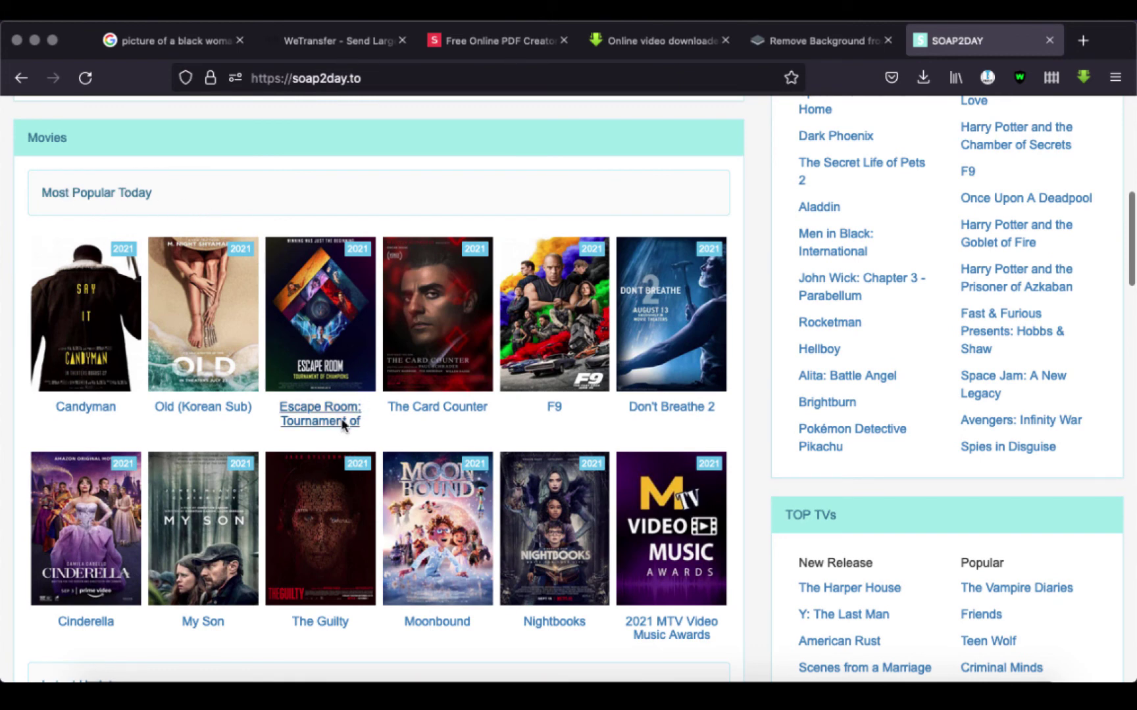
# Open the Cinderella movie page and start the 1:52:29 film in its player.
pyautogui.click(84, 533)
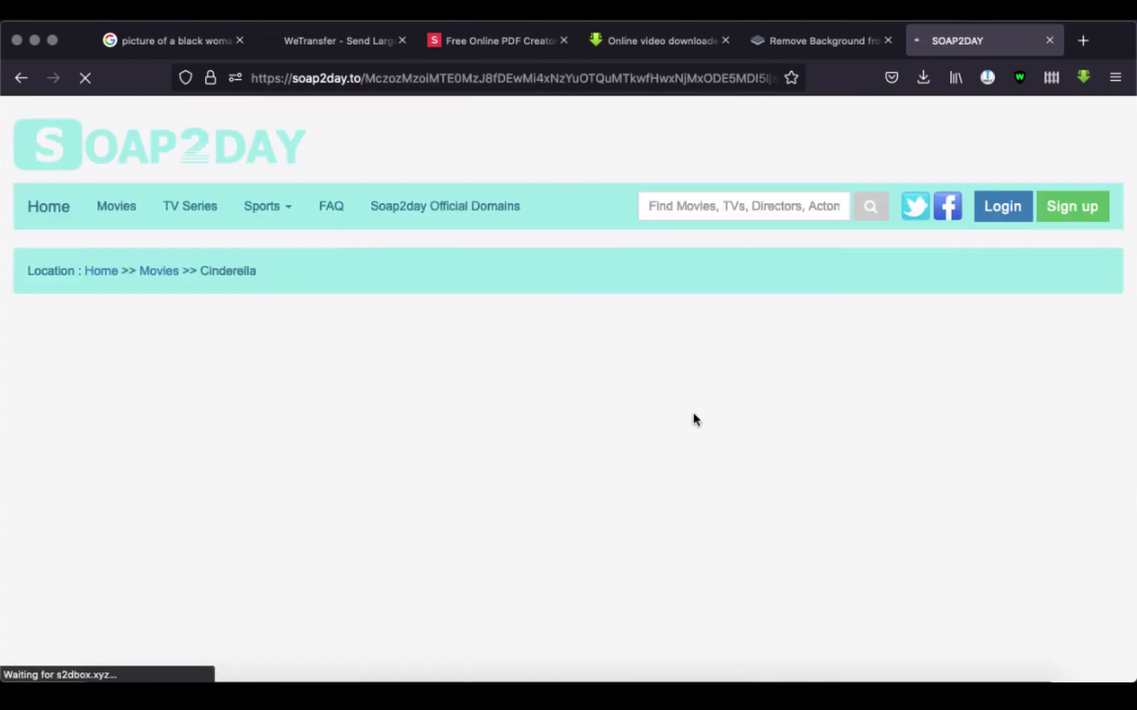
pyautogui.scroll(-3, 632, 527)
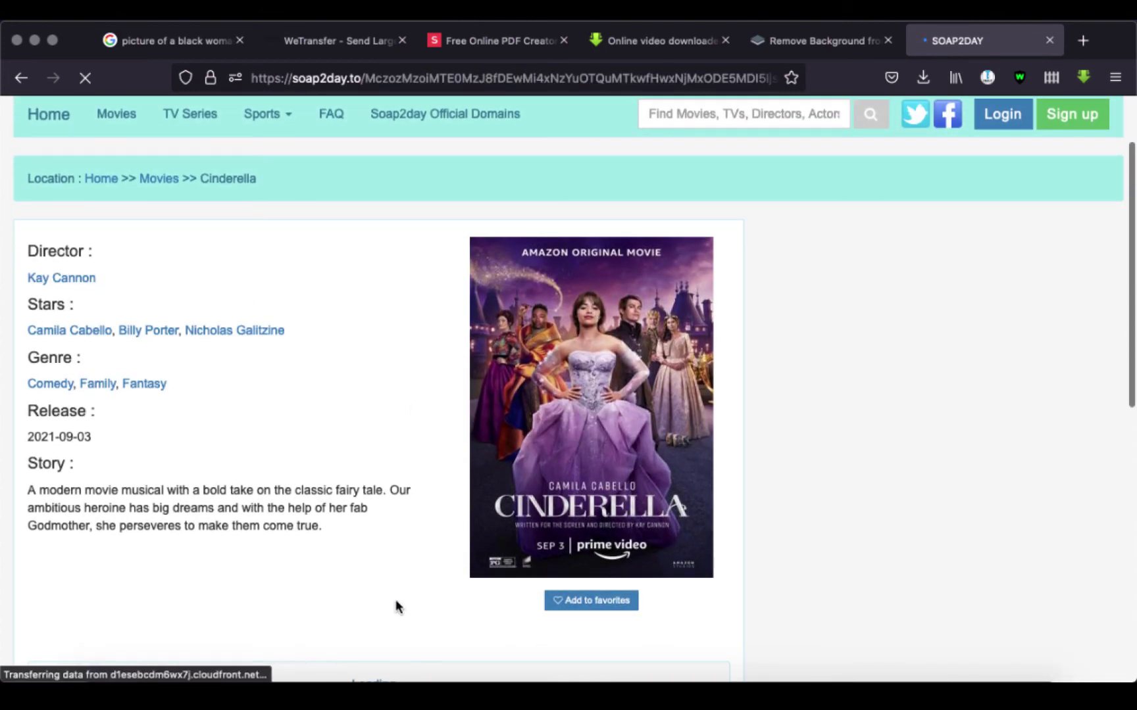
pyautogui.scroll(-5, 396, 605)
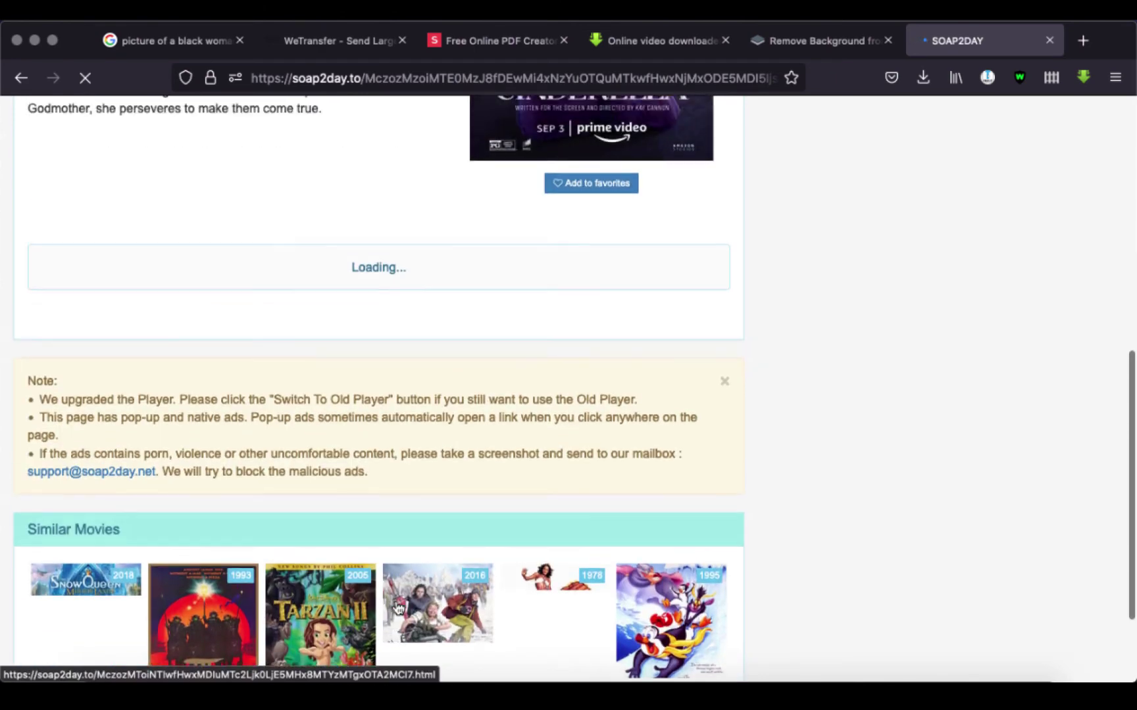
pyautogui.scroll(3, 398, 607)
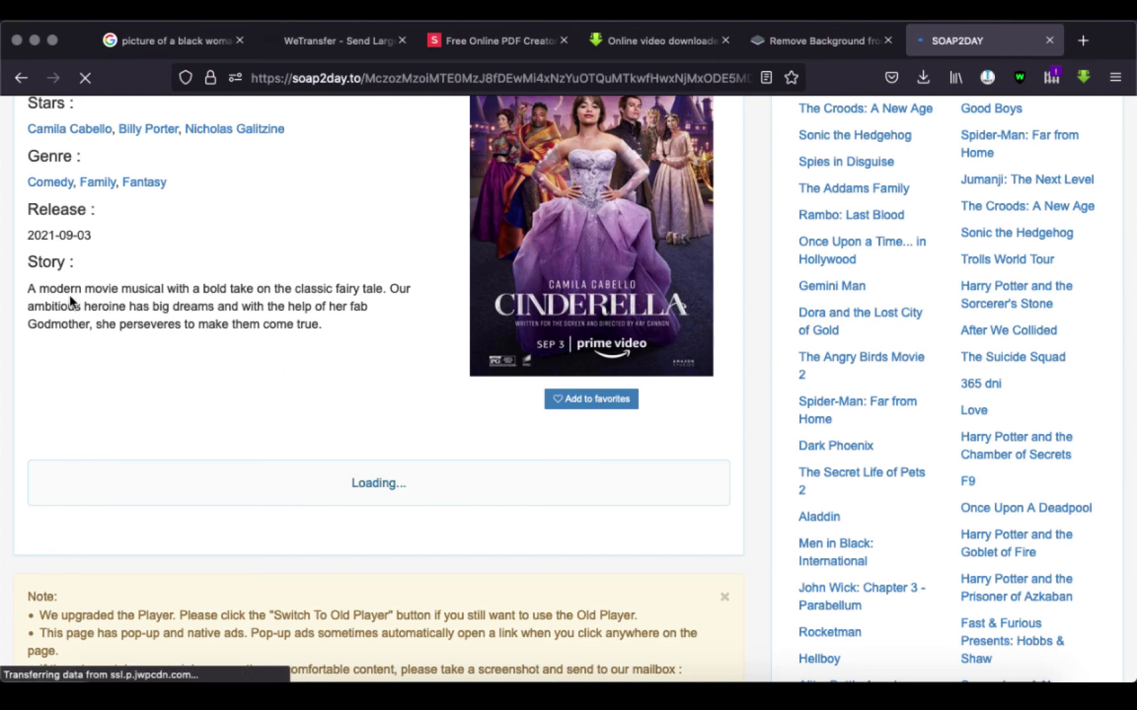
pyautogui.scroll(-3, 438, 495)
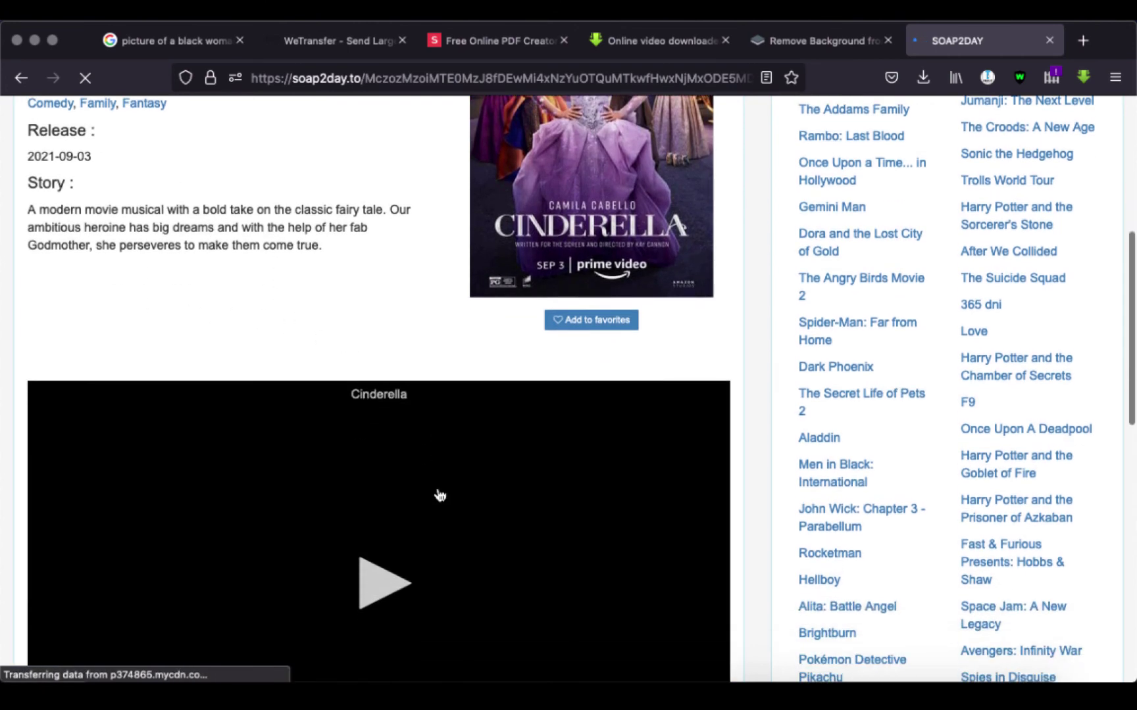
pyautogui.click(383, 456)
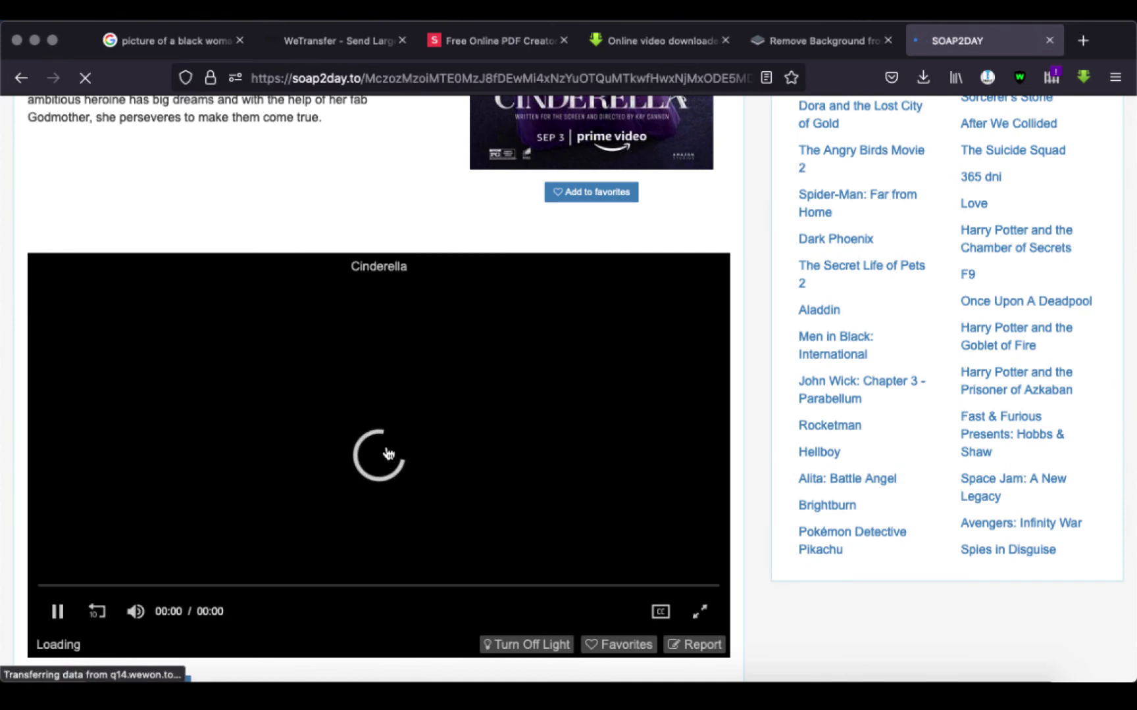
# Watch the Cinderella film in fullscreen, then exit fullscreen with Esc.
pyautogui.scroll(-1, 756, 430)
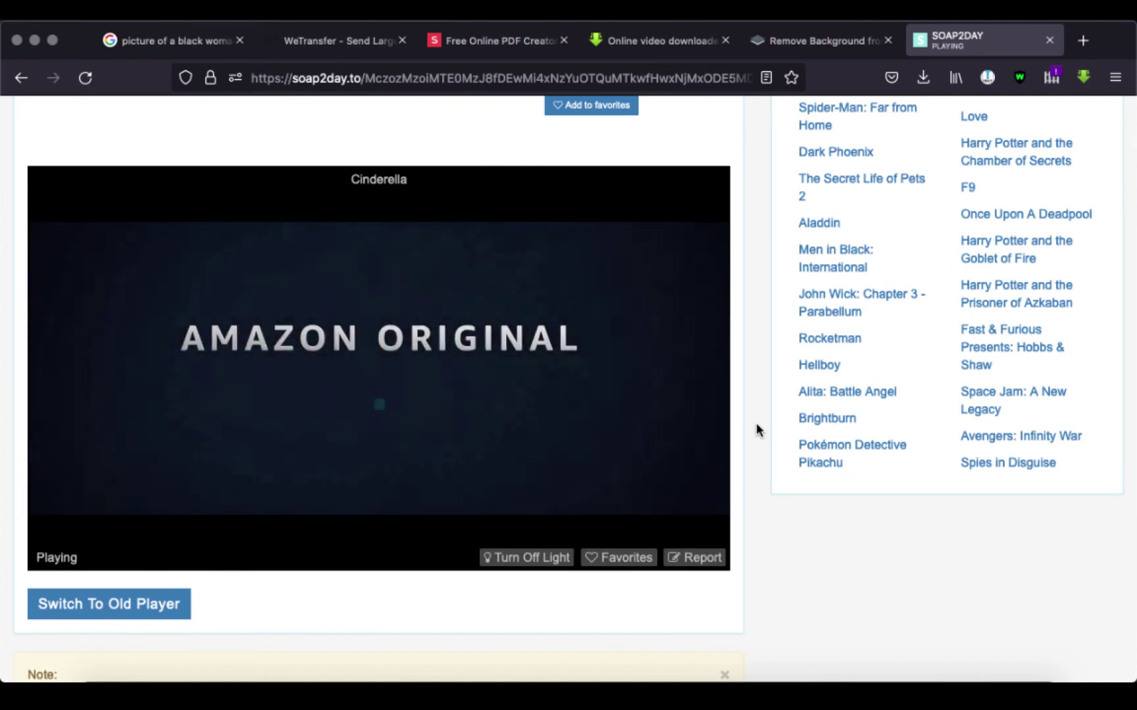
pyautogui.moveTo(608, 419)
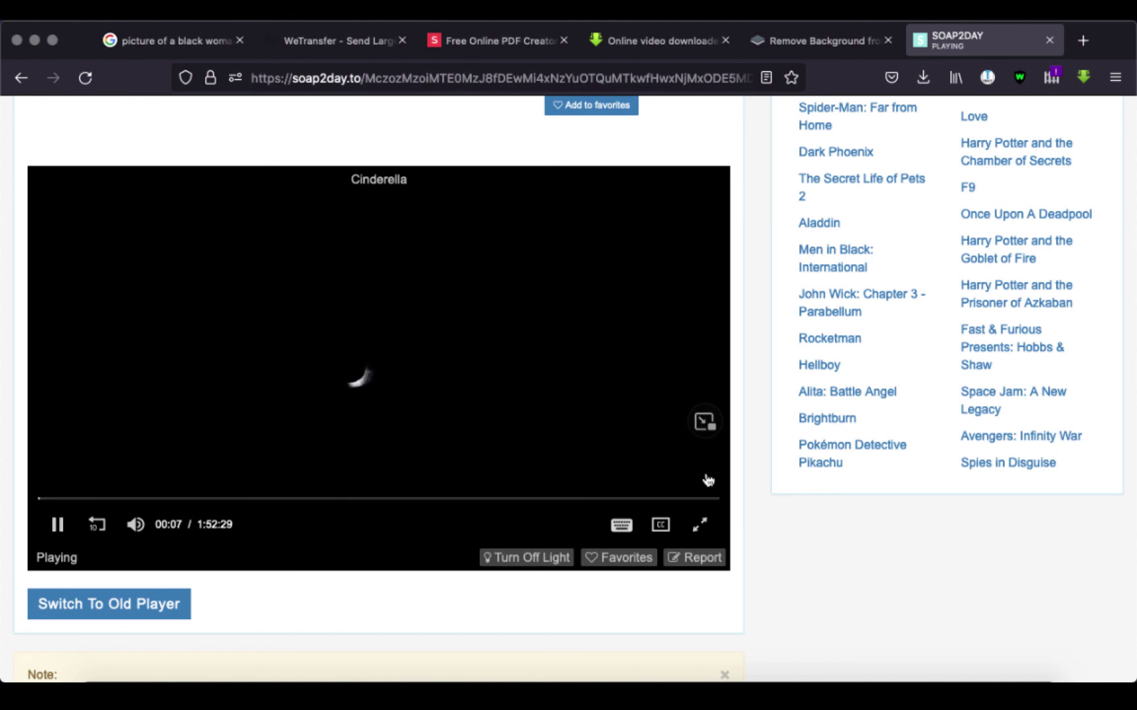
pyautogui.click(701, 521)
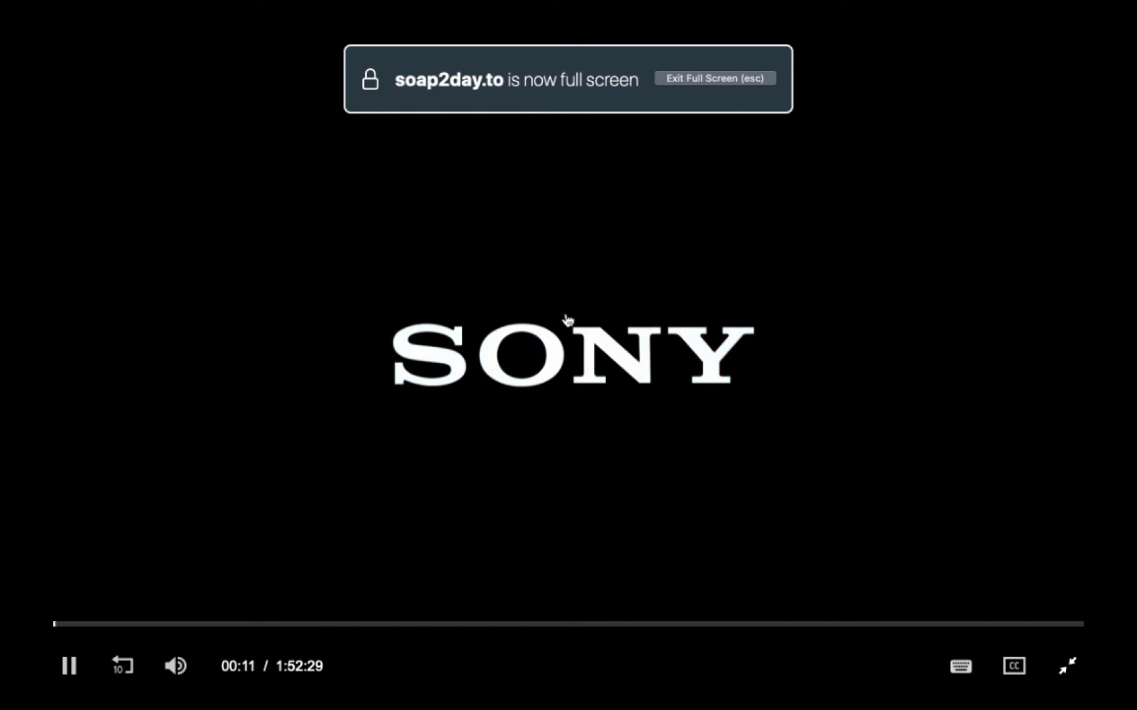
pyautogui.press('Escape')
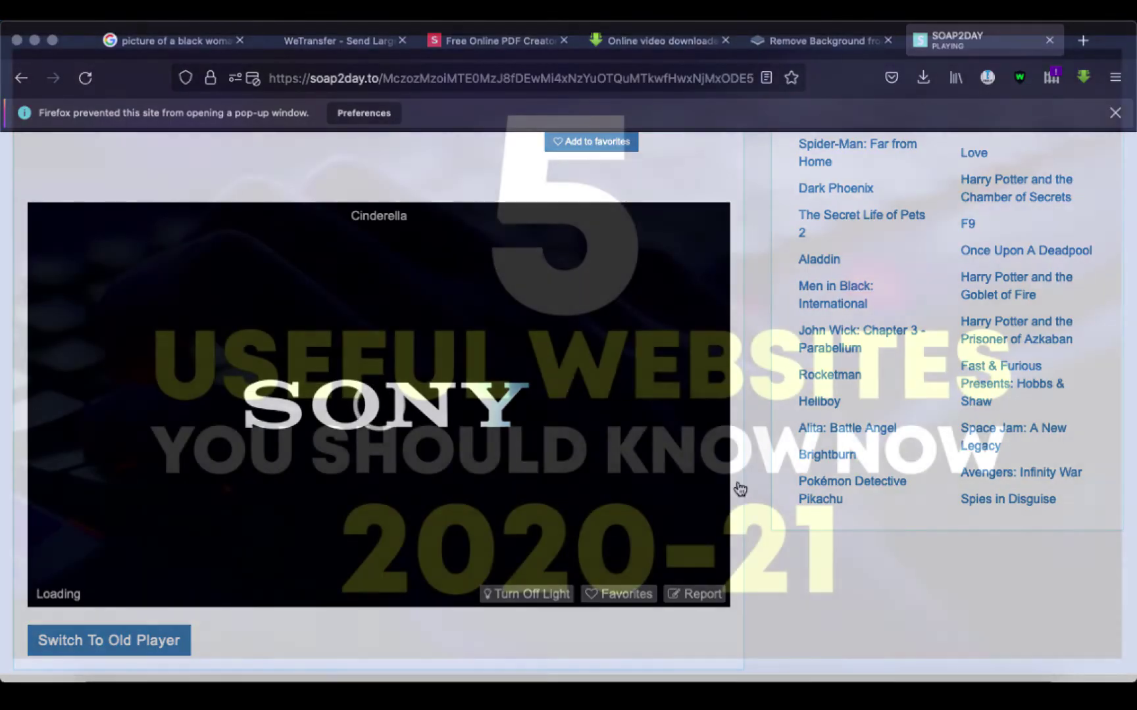